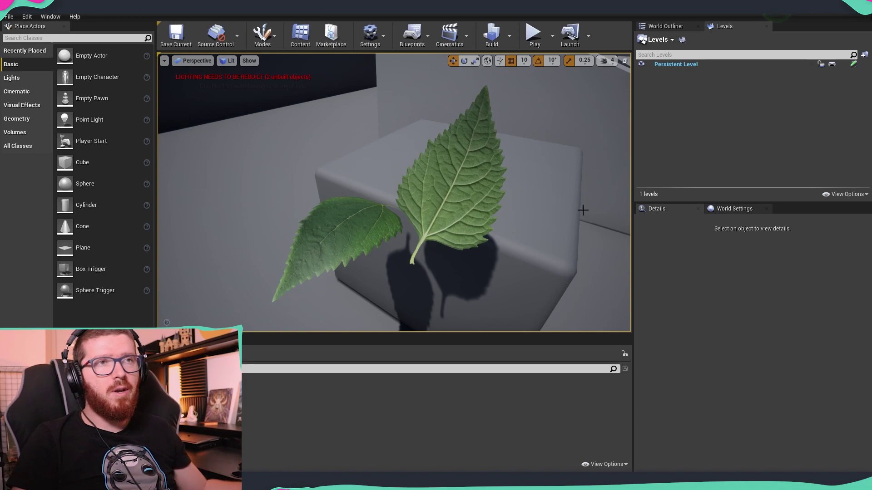
- Examine the finished leaf meshes in the sample scene, then clear the selection
click(457, 180)
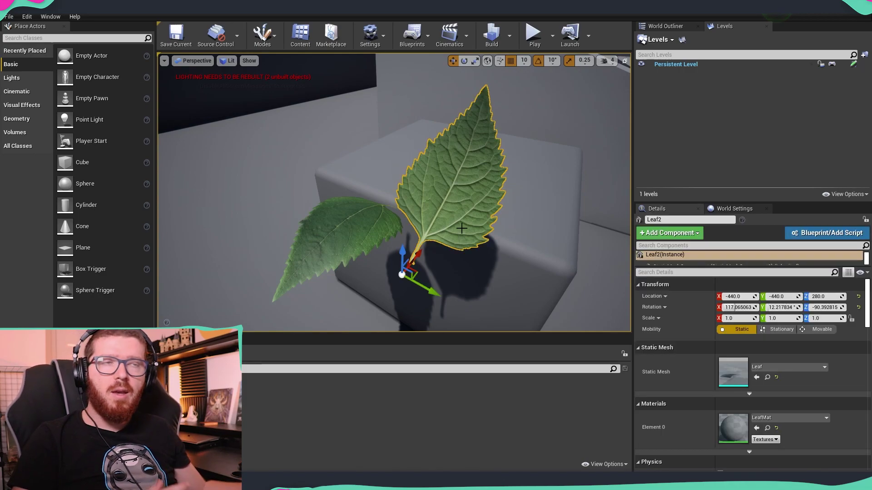
click(368, 223)
click(460, 201)
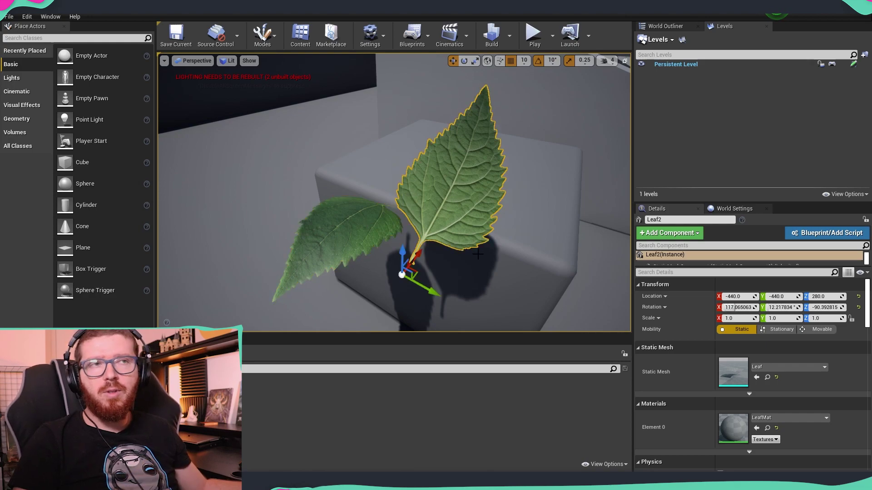
click(519, 247)
click(587, 261)
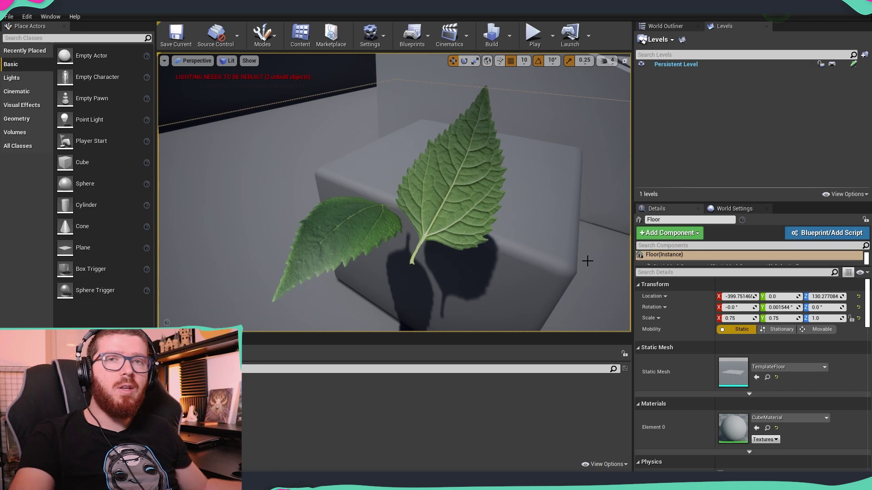
key(Escape)
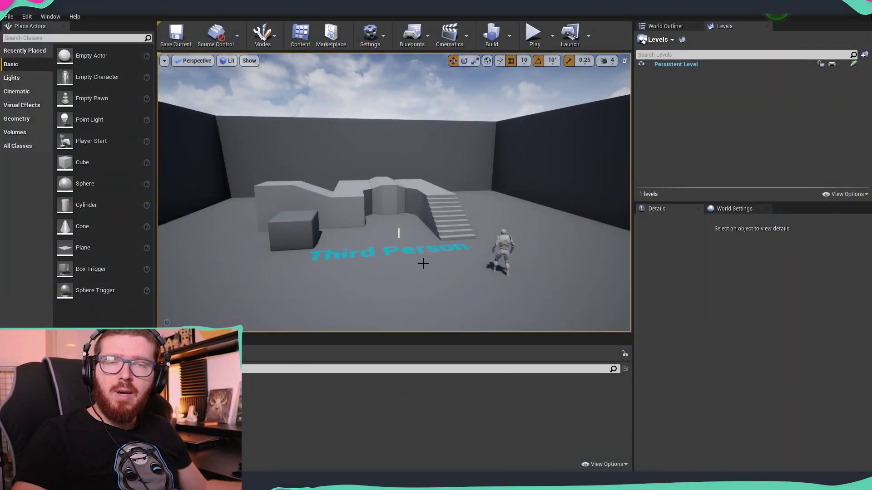
- Place the Leaf mesh in the level and move it beside the box, to X -480, Y -380, Z 320
drag(83, 247, 381, 270)
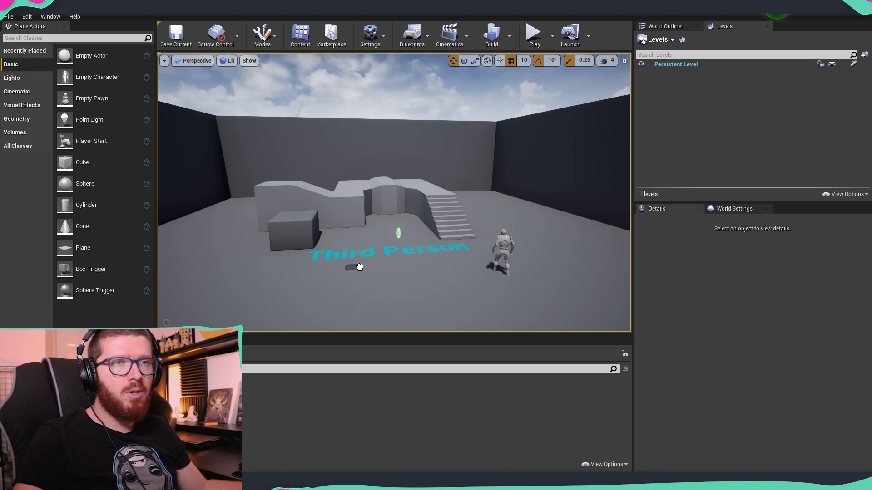
click(360, 267)
key(f)
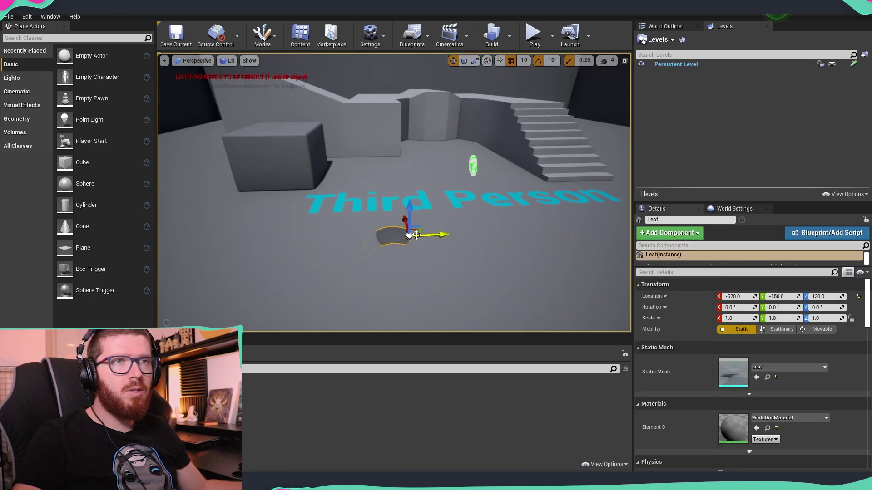
drag(416, 232, 298, 104)
right_drag(297, 104, 268, 82)
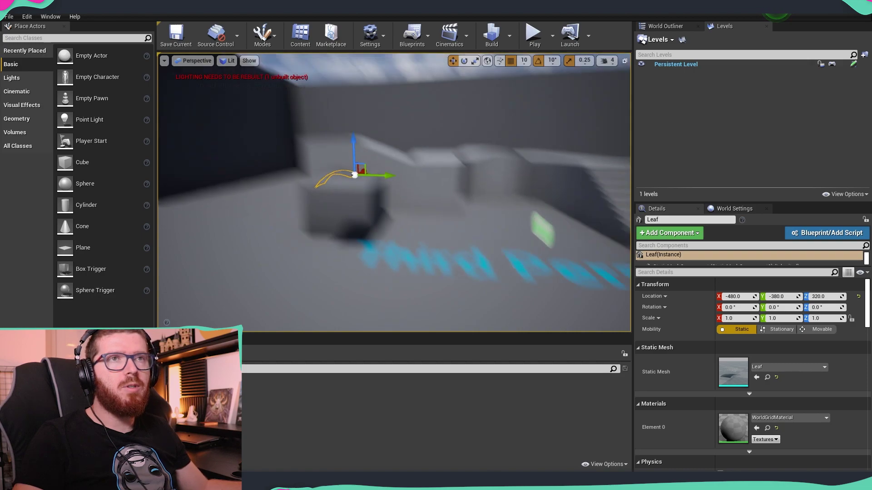
- Rotate the leaf mesh about -90° around its vertical axis so it points away from the box
key(e)
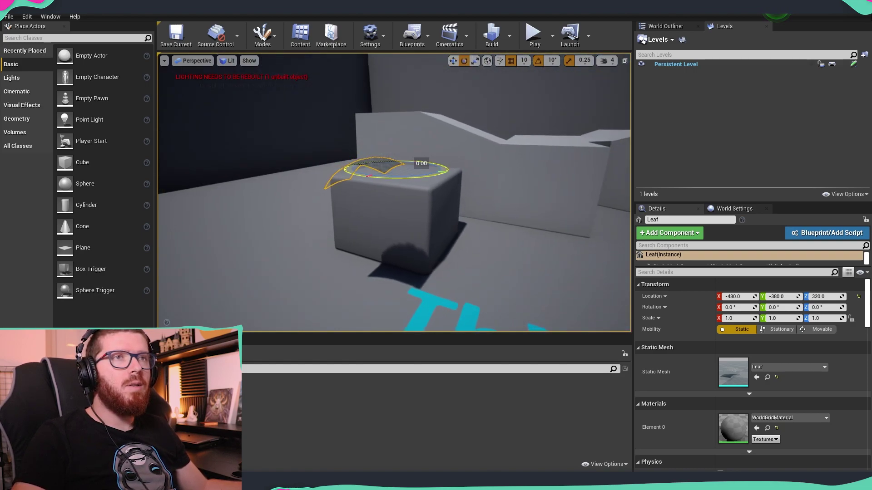
drag(411, 178, 450, 190)
mouse_move(450, 189)
right_down()
mouse_move(409, 204)
mouse_move(449, 191)
right_up()
- Shift the leaf mesh against the front of the box and raise it slightly, then deselect it
key(w)
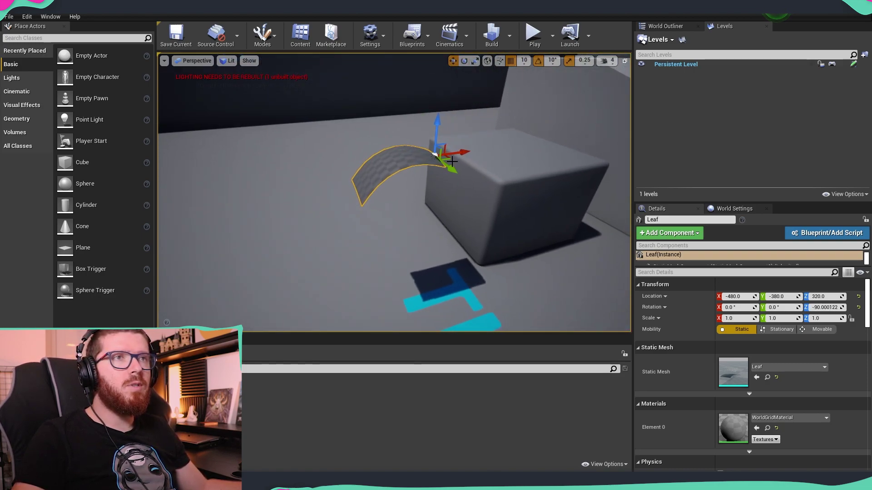
mouse_move(452, 161)
mouse_down()
mouse_move(483, 122)
mouse_move(464, 162)
mouse_up()
right_drag(479, 182, 483, 247)
key(Escape)
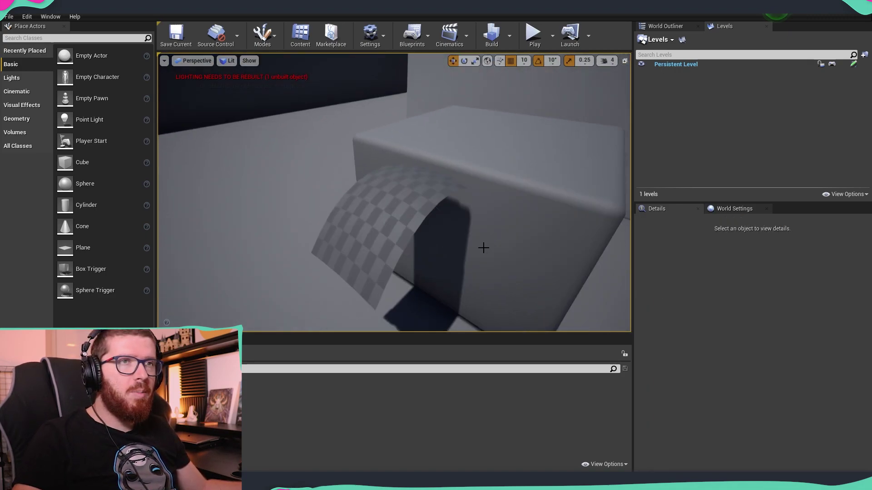
click(414, 187)
drag(435, 151, 436, 134)
key(Escape)
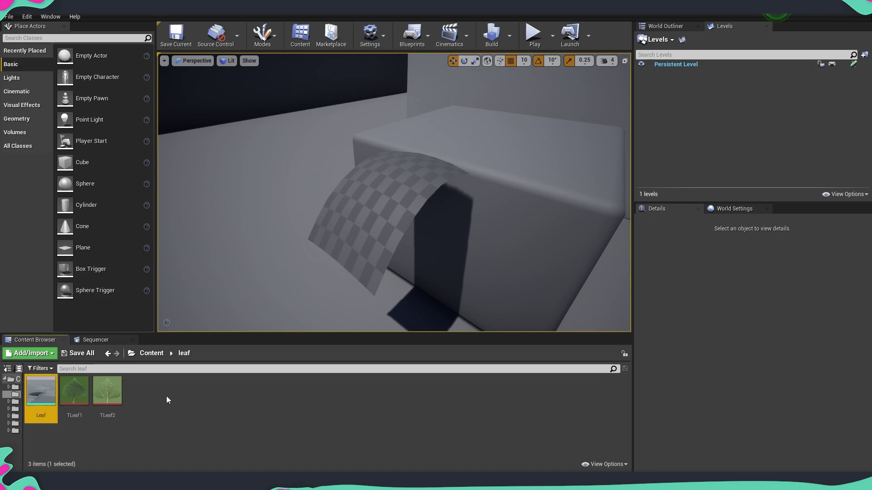
- Create a new material in the leaf folder and name it LeafMat
right_click(169, 399)
click(205, 216)
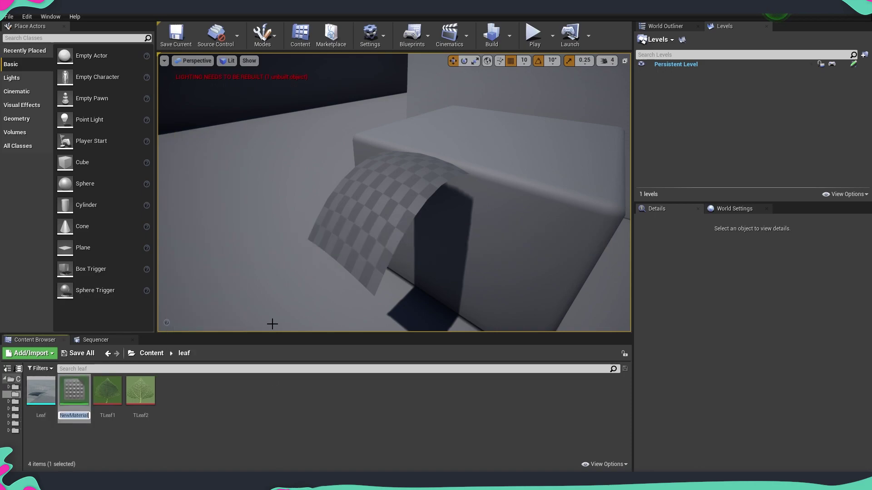
text(Leaf)
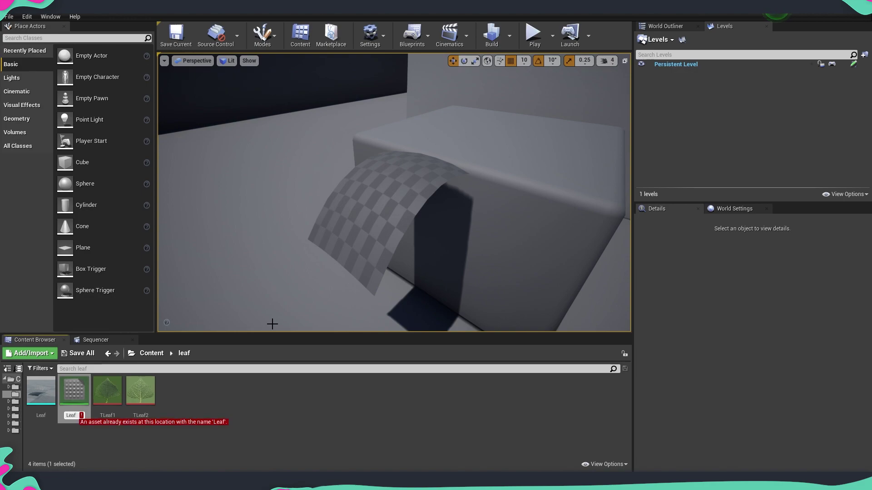
text(Na)
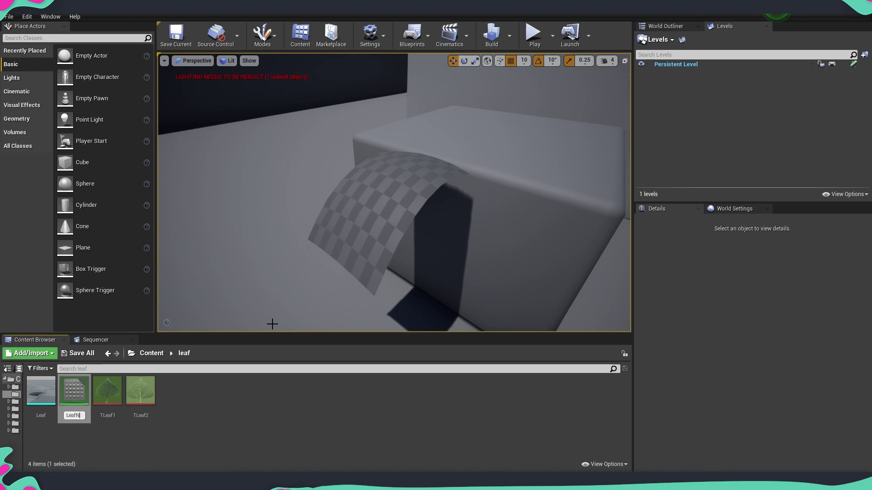
key(BackSpace)
text(Mat)
key(Return)
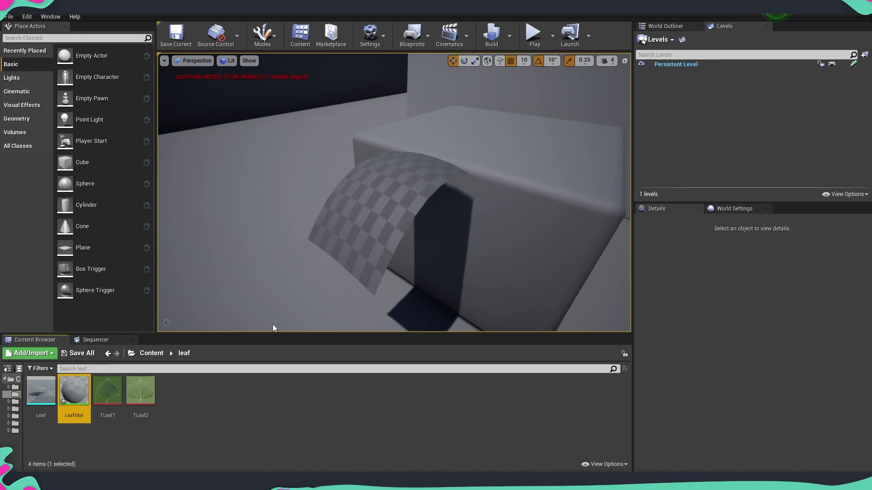
- Open the LeafMat material for editing and arrange its window and graph to leave room for new nodes
key(Return)
drag(440, 73, 546, 34)
right_drag(488, 199, 568, 212)
scroll(568, 213, down, 2)
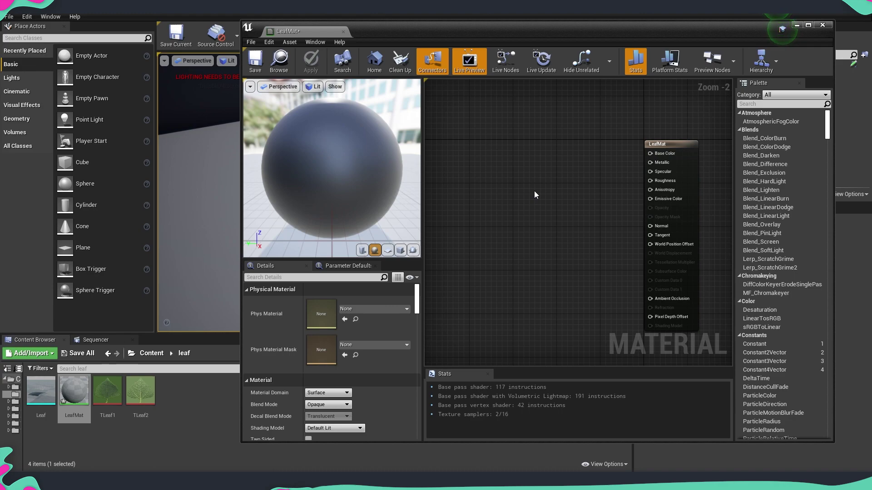
- Add a TwoSidedSign node to the LeafMat graph and place it to the left of the material output node
right_click(518, 184)
text(t)
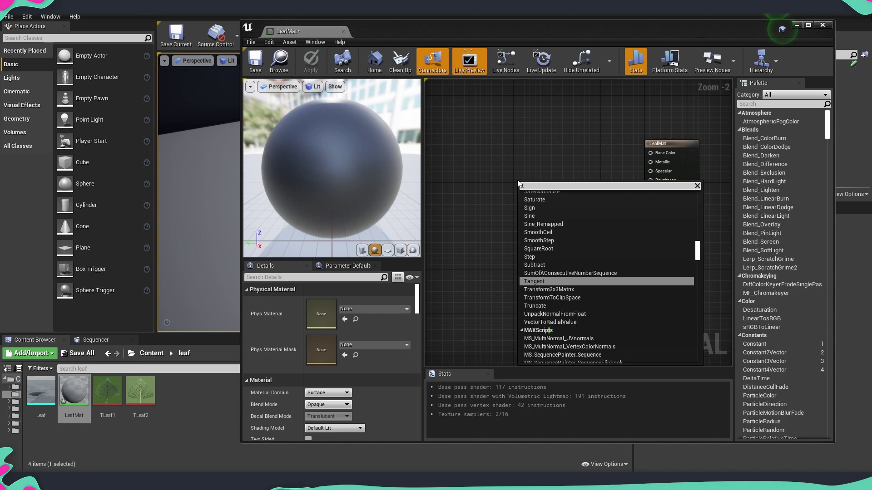
text(wo)
key(Return)
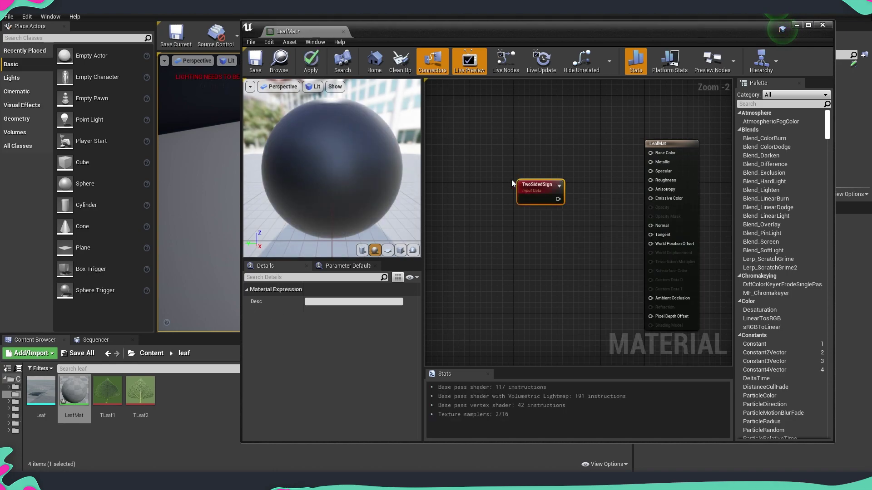
drag(528, 153, 531, 153)
right_drag(564, 180, 562, 196)
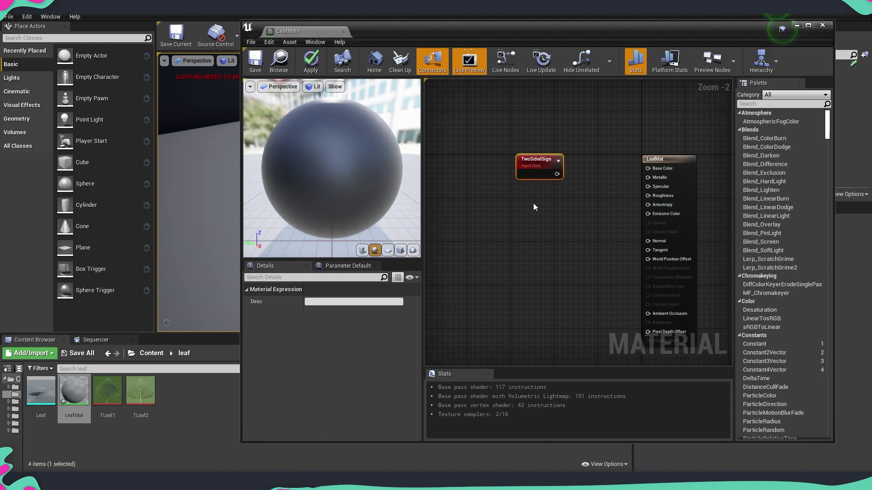
drag(528, 171, 483, 207)
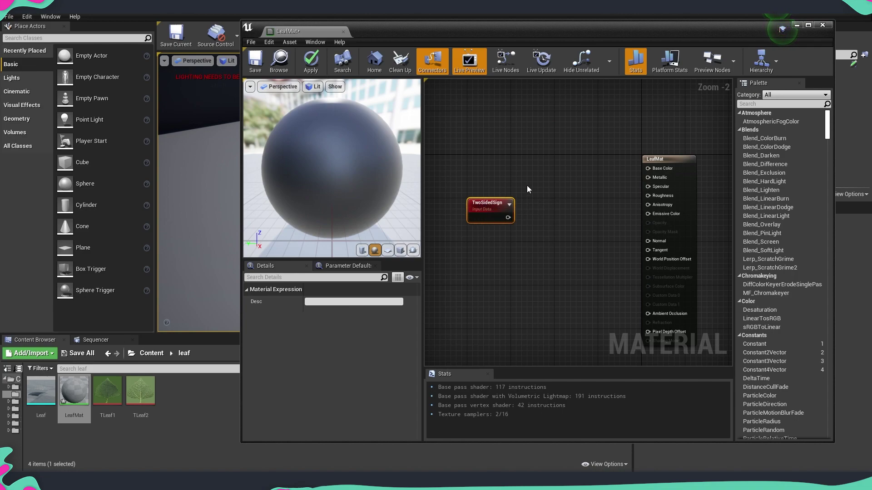
- Add two Constant3Vector nodes stacked above the TwoSidedSign node
right_drag(526, 185, 550, 244)
key(3)
click(503, 132)
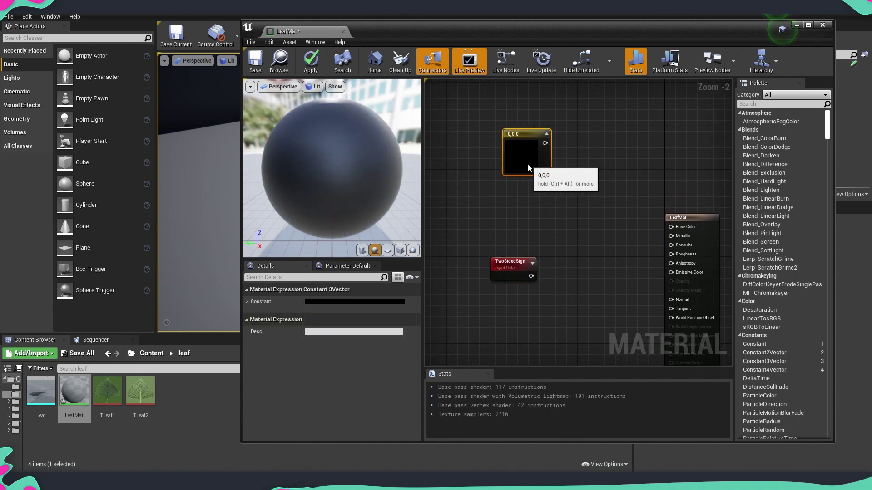
drag(528, 165, 517, 154)
key(3)
click(505, 198)
drag(527, 222, 514, 202)
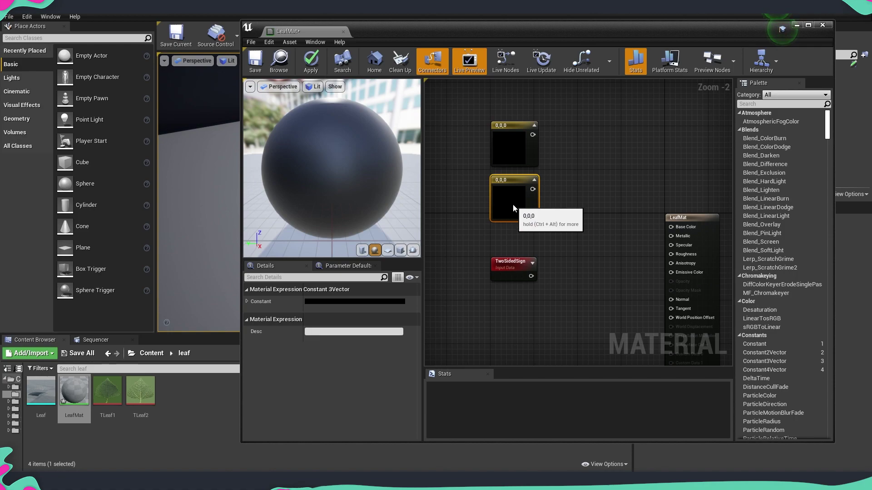
- Set the upper Constant3Vector colour to a light blue of about 0.29, 0.357, 0.922
click(505, 146)
click(388, 301)
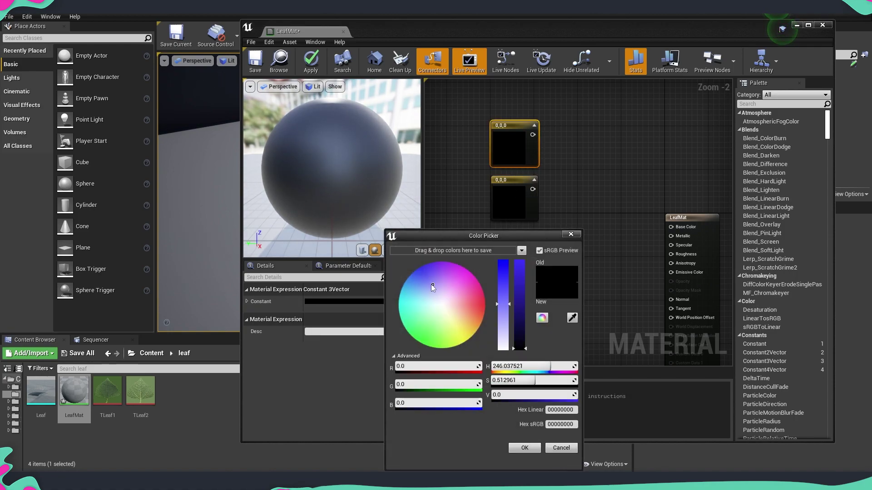
drag(509, 394, 542, 398)
click(525, 449)
- Set the lower Constant3Vector colour to a salmon pink of about 0.911, 0.457, 0.338
click(514, 200)
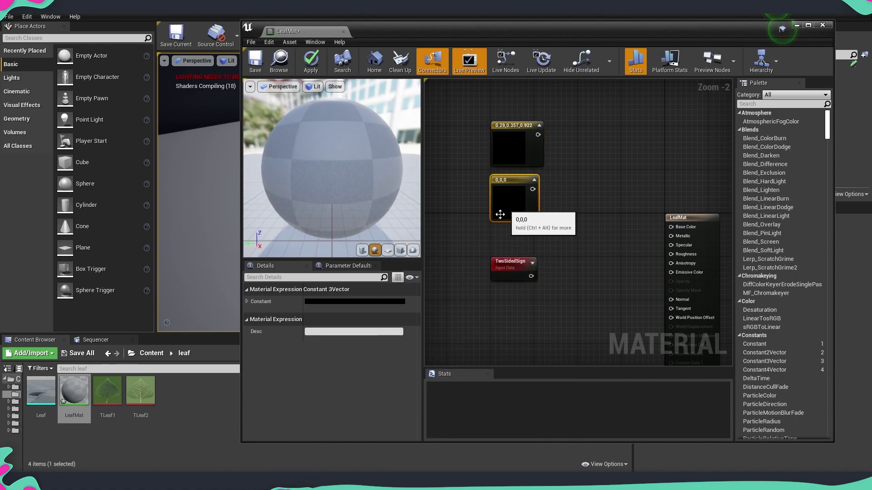
click(362, 301)
click(445, 311)
drag(493, 318, 494, 268)
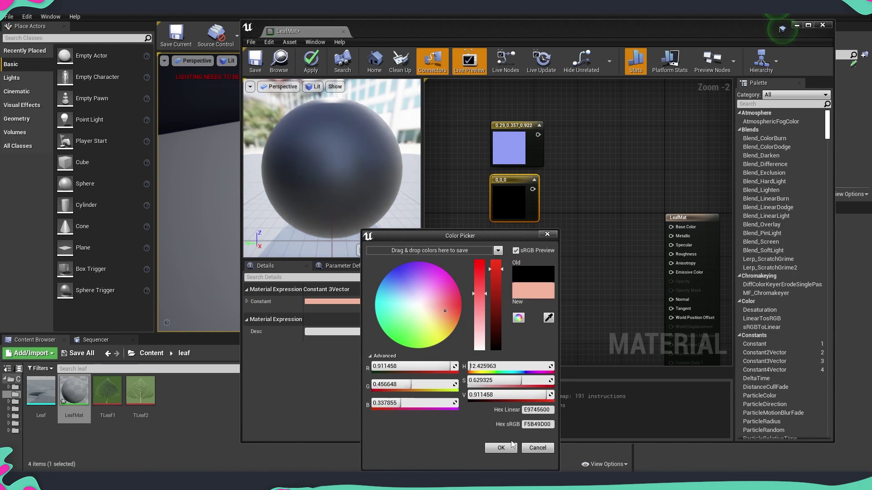
click(509, 447)
- Add a Lerp node with blue feeding A and pink feeding B, and connect its output to Base Color
right_drag(588, 237, 559, 238)
click(552, 194)
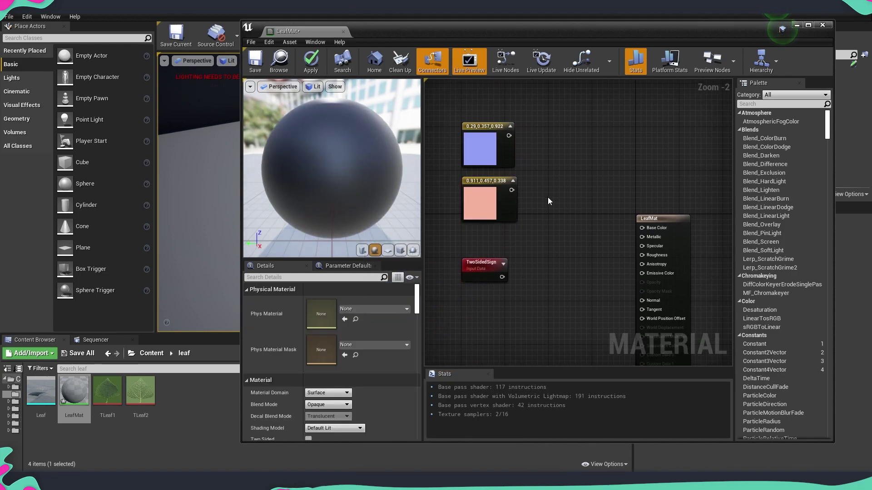
click(548, 190)
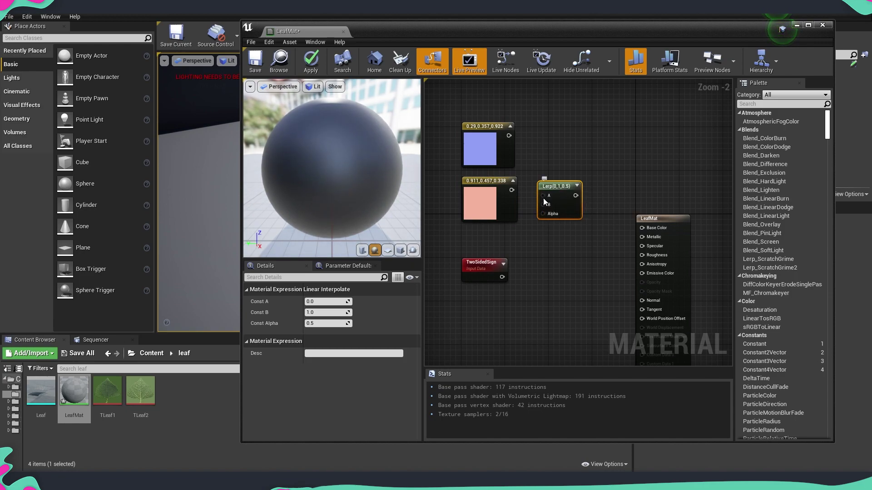
drag(543, 198, 509, 136)
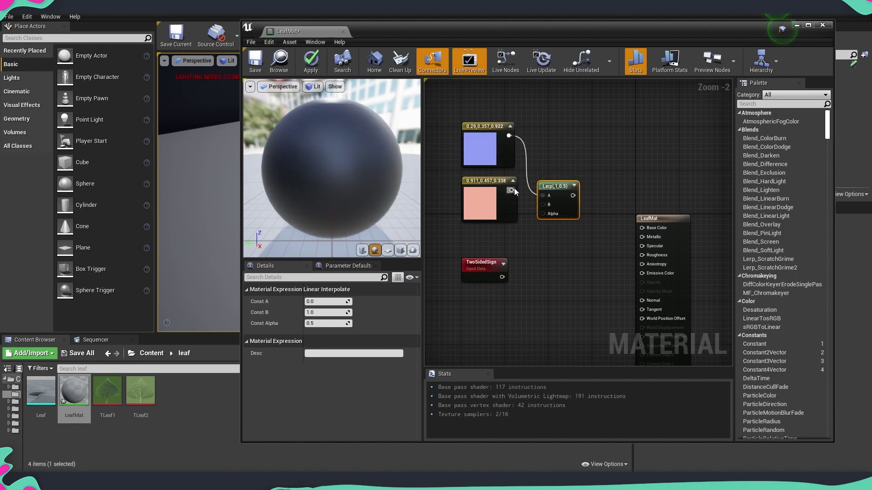
drag(512, 190, 647, 232)
- Connect the TwoSidedSign output to the Lerp's Alpha input and apply the material changes
click(482, 272)
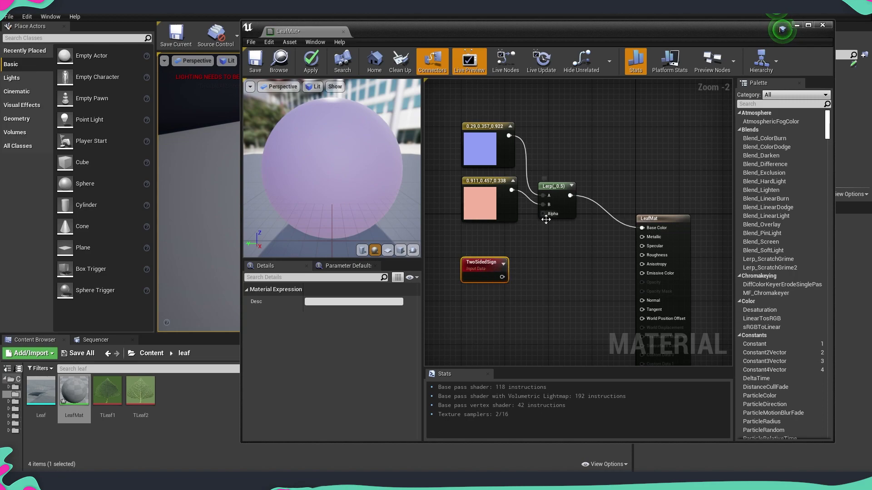
drag(502, 277, 520, 273)
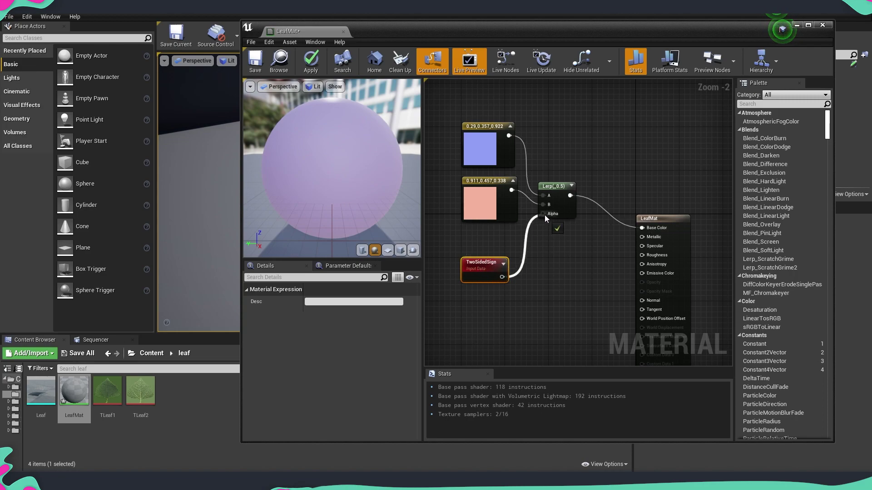
drag(544, 214, 543, 214)
click(311, 62)
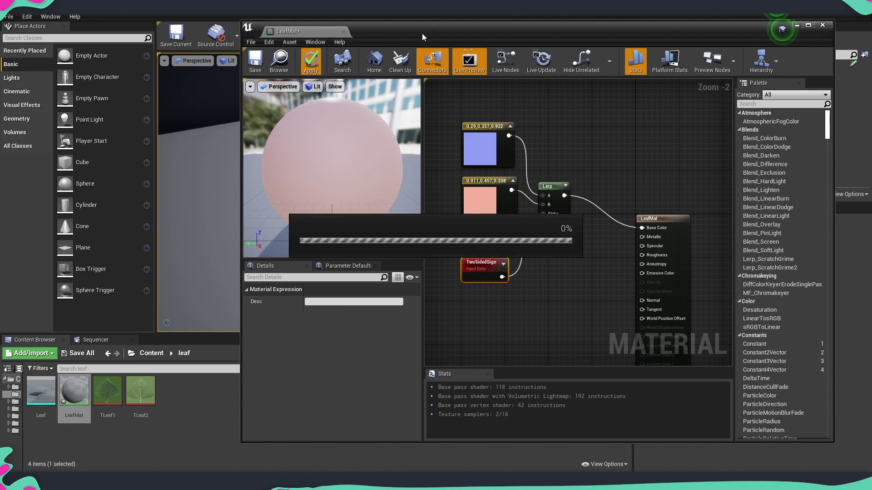
- Uncover the level viewport and assign the LeafMat material to the leaf mesh
drag(441, 36, 725, 95)
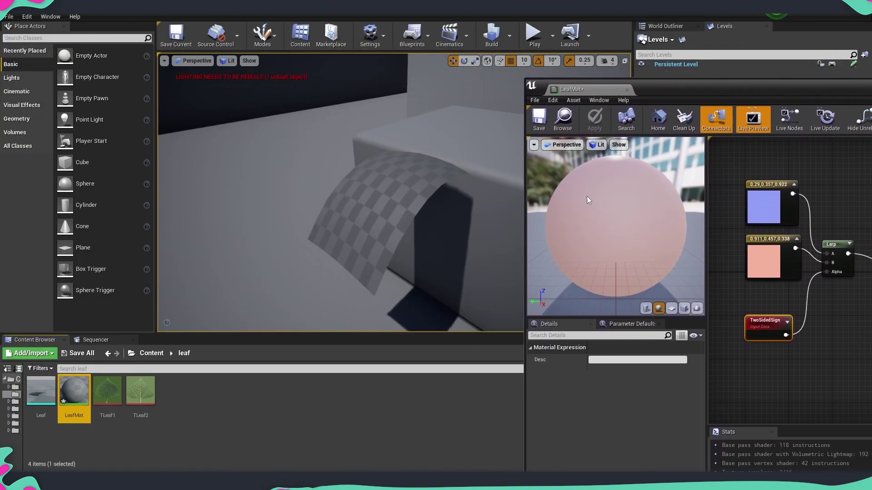
drag(86, 387, 390, 198)
right_drag(389, 198, 464, 198)
right_drag(422, 222, 456, 235)
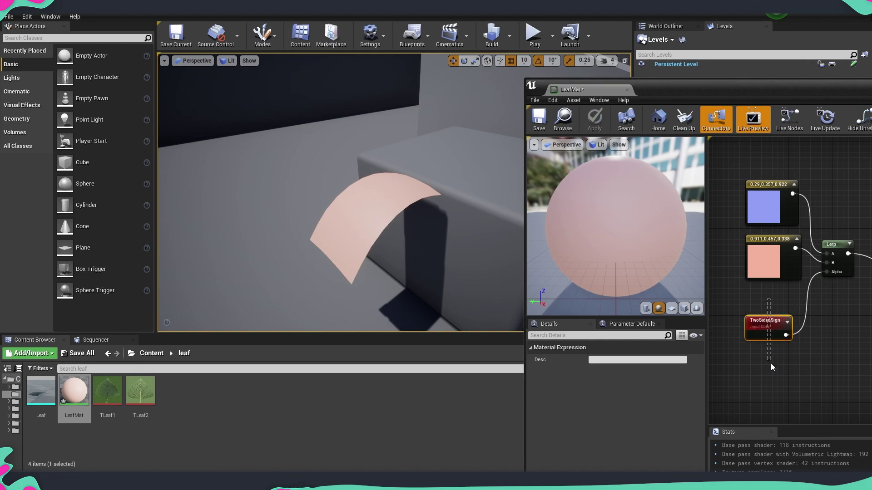
- Reposition and narrow the material editor and shrink its preview so the leaf and node graph show side by side
drag(765, 371, 771, 364)
drag(758, 93, 600, 53)
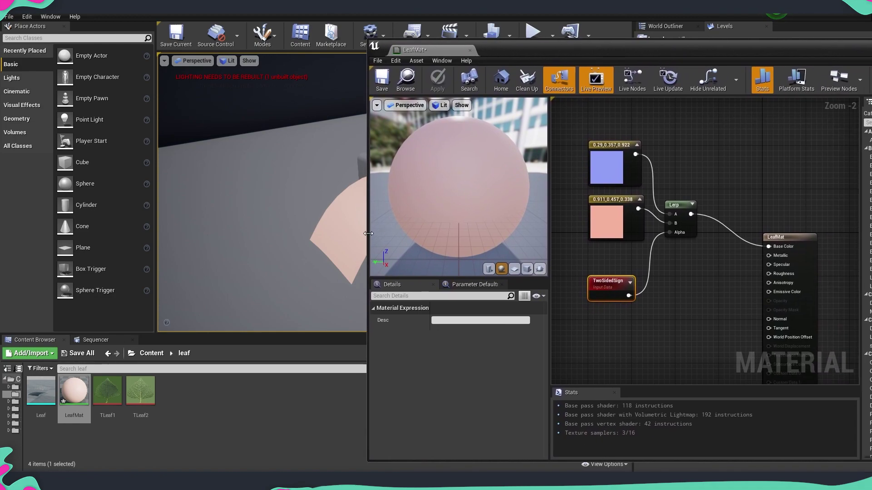
drag(367, 233, 480, 233)
drag(627, 255, 572, 249)
drag(647, 55, 622, 54)
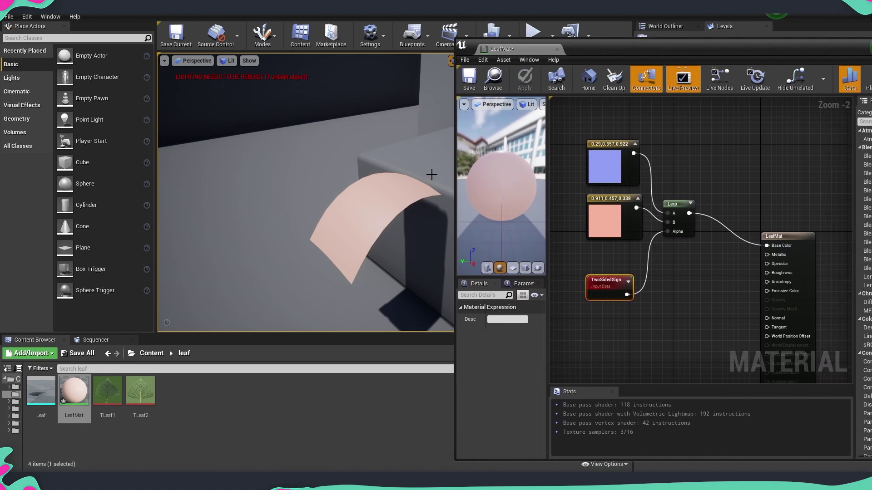
- Insert a Saturate node between TwoSidedSign and the Lerp's Alpha input, and apply the change to view it on the leaf
drag(631, 298, 662, 295)
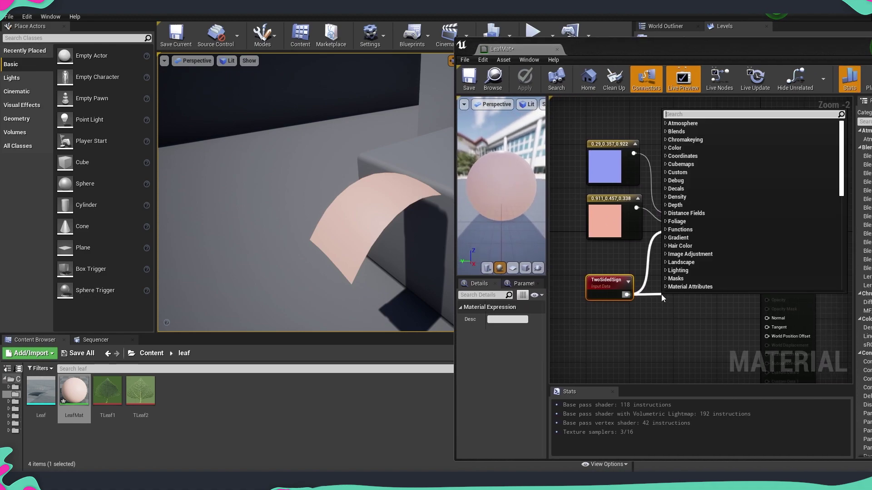
text(satu)
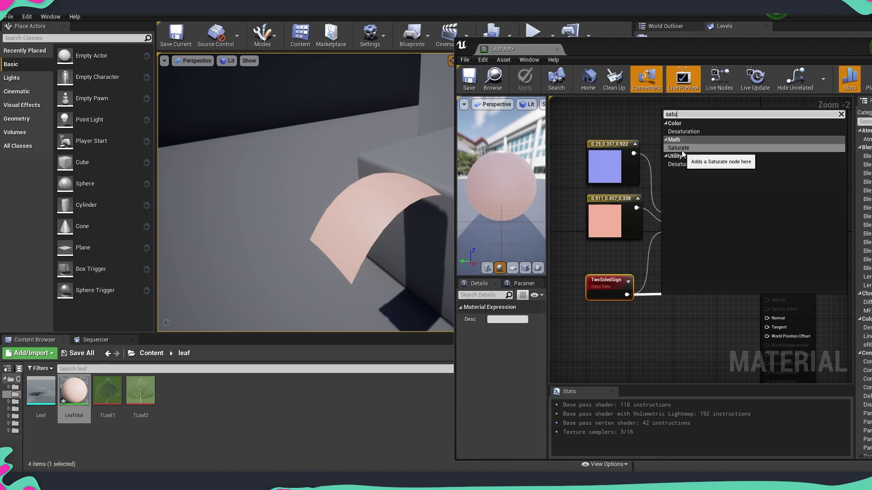
click(679, 147)
drag(689, 309, 668, 232)
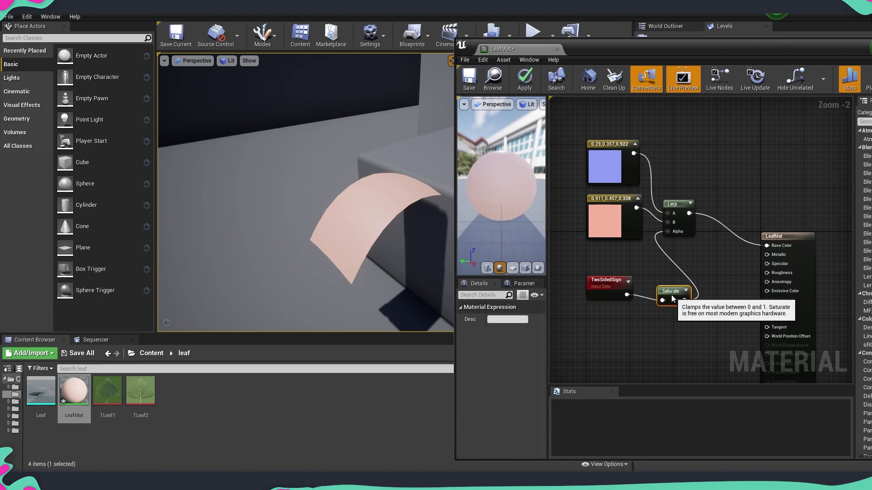
drag(675, 299, 666, 286)
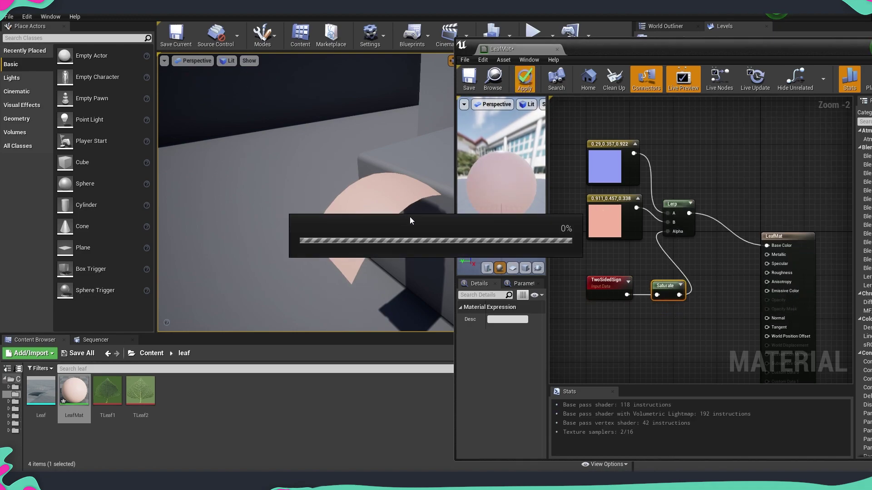
mouse_move(318, 196)
right_down()
mouse_move(318, 141)
mouse_move(322, 209)
right_up()
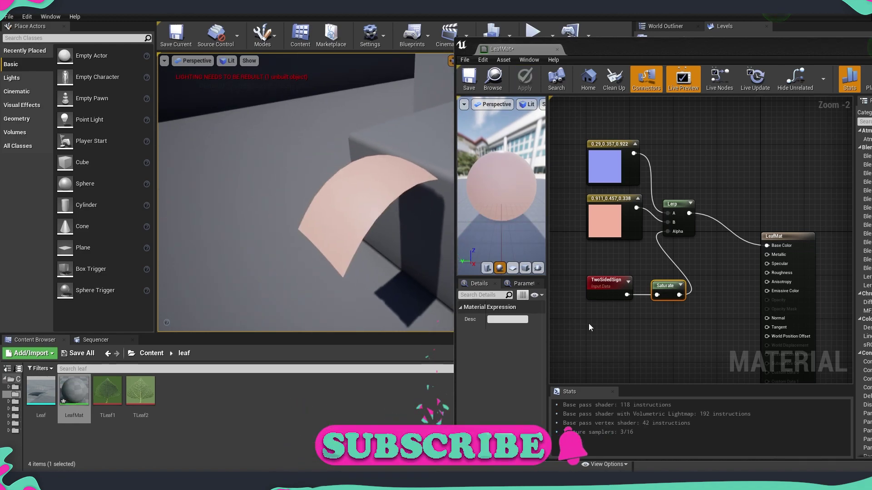
- Enable the Two Sided option in the LeafMat material settings and apply the change
click(622, 344)
scroll(524, 353, down, 5)
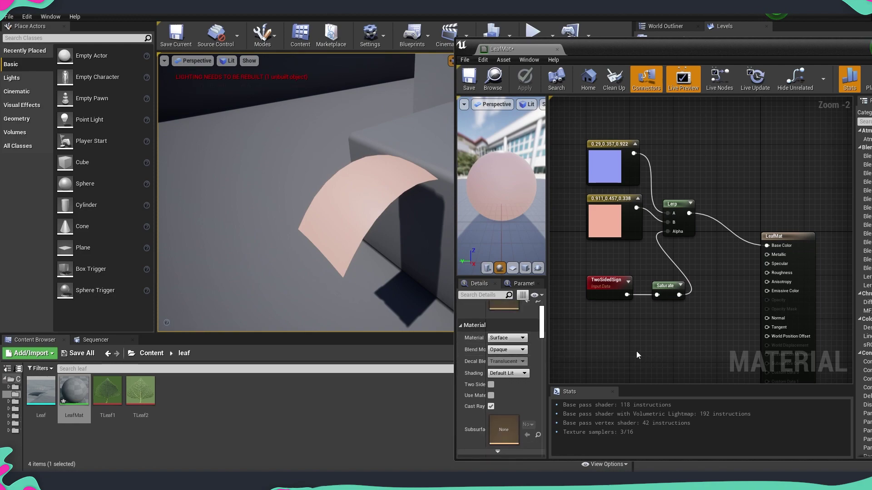
right_drag(718, 341, 727, 319)
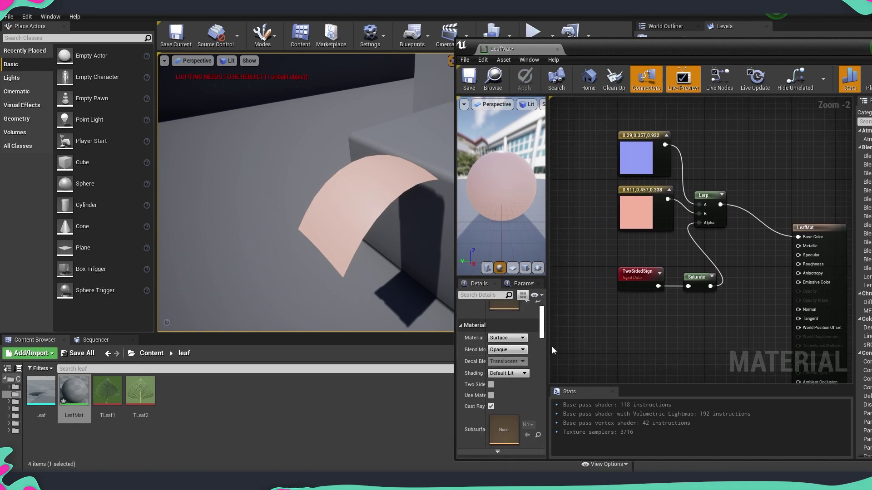
drag(548, 351, 579, 349)
scroll(562, 345, up, 3)
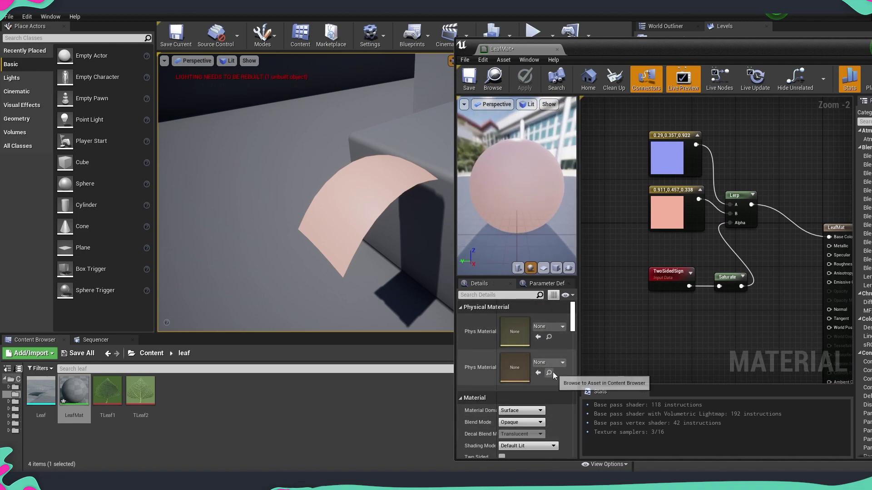
scroll(553, 380, down, 3)
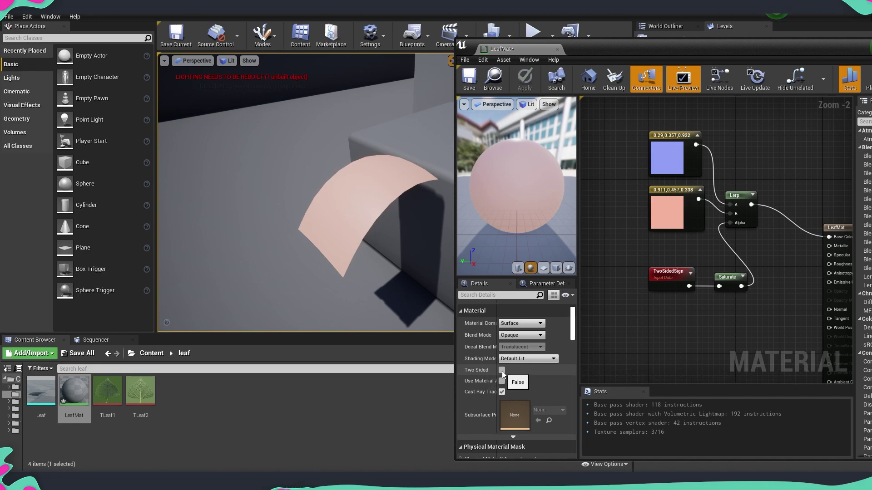
click(501, 370)
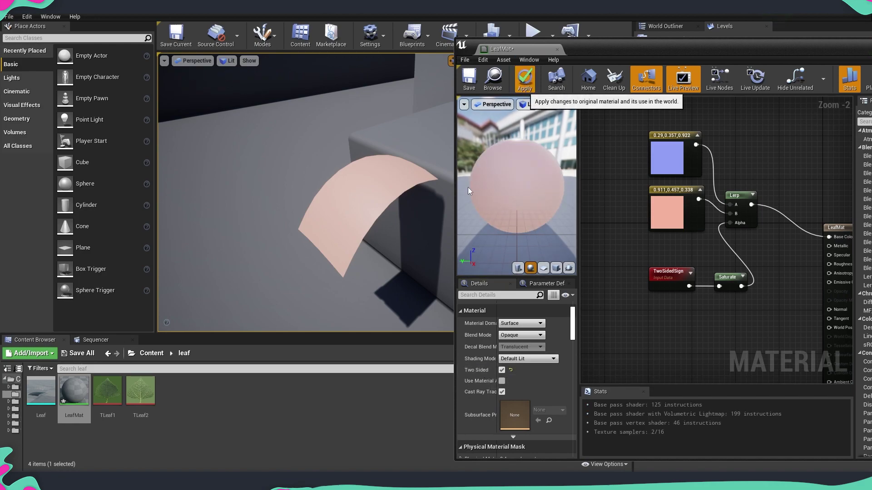
click(525, 79)
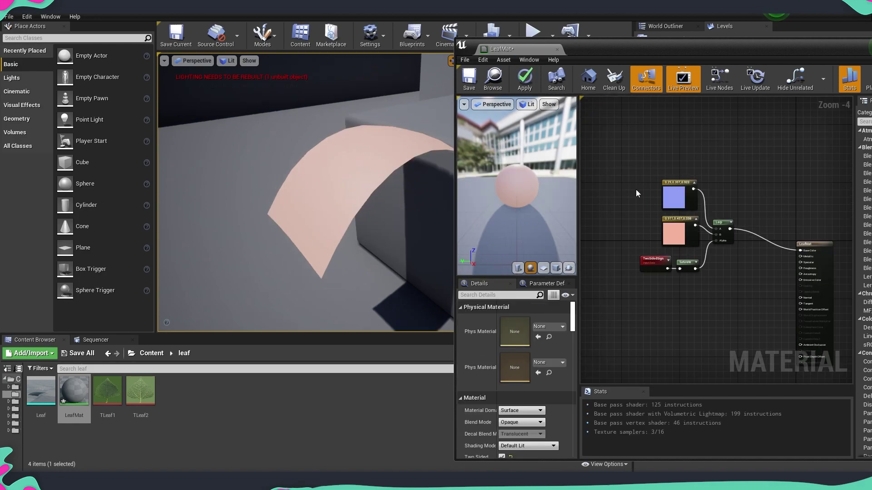
- Examine the leaf surface alongside the colour, TwoSidedSign, Saturate and Lerp nodes that drive it
drag(608, 154, 757, 321)
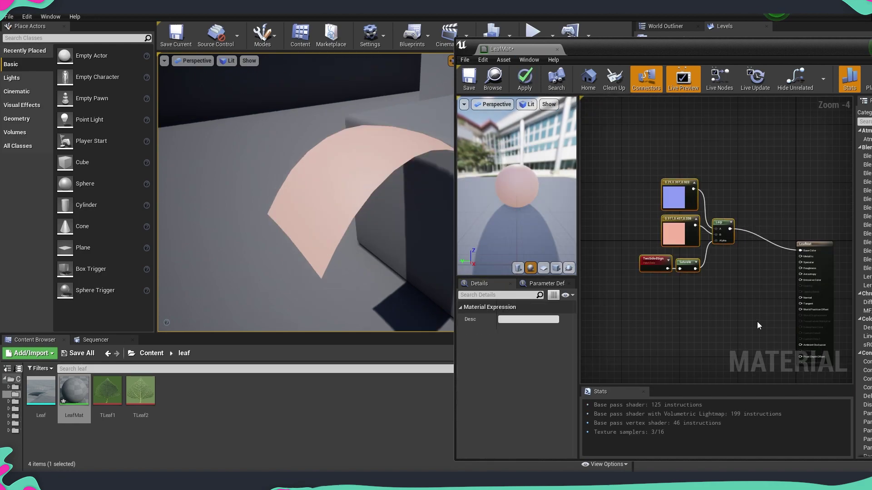
click(757, 321)
drag(613, 174, 751, 306)
right_drag(362, 176, 348, 155)
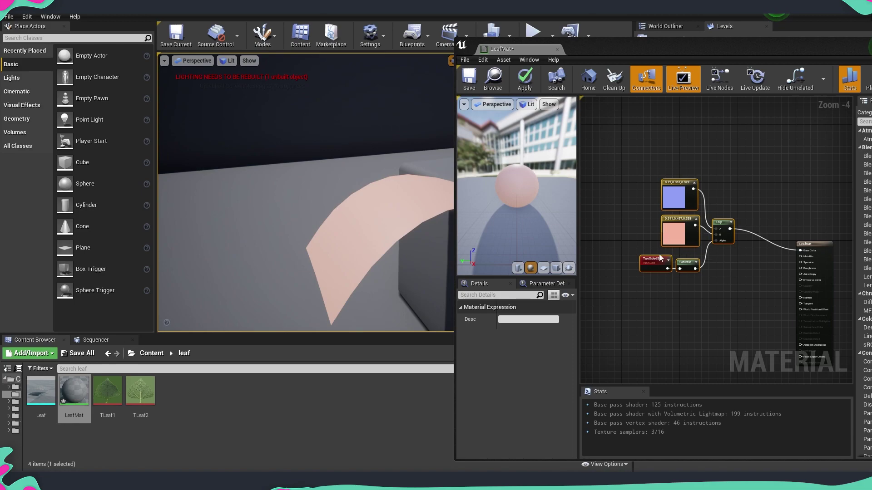
click(636, 253)
scroll(629, 254, up, 3)
drag(626, 255, 781, 294)
right_drag(782, 294, 688, 296)
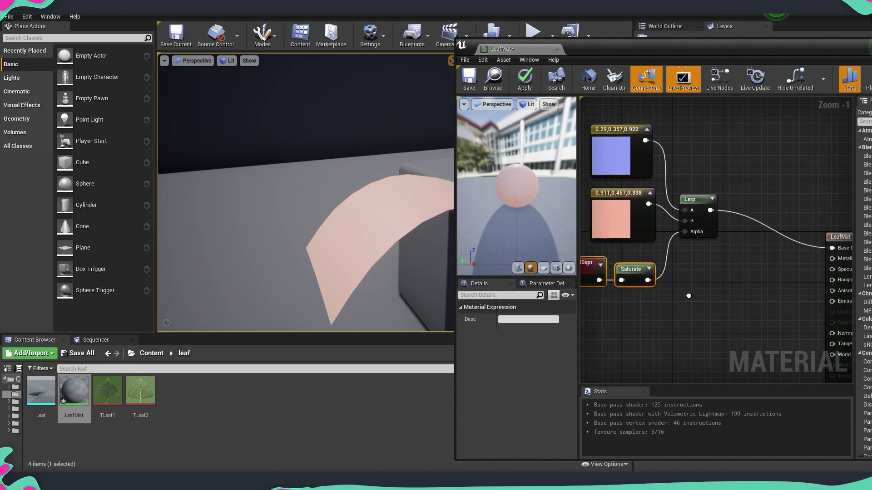
- Feed the blue constant straight into Base Color, apply it to view the leaf, and restore the Lerp's connection to Base Color
scroll(652, 296, down, 3)
drag(649, 209, 766, 273)
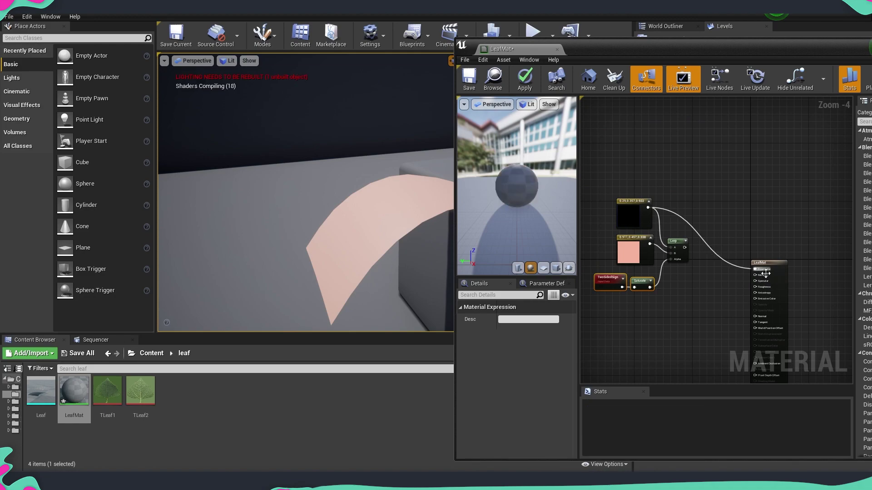
click(522, 78)
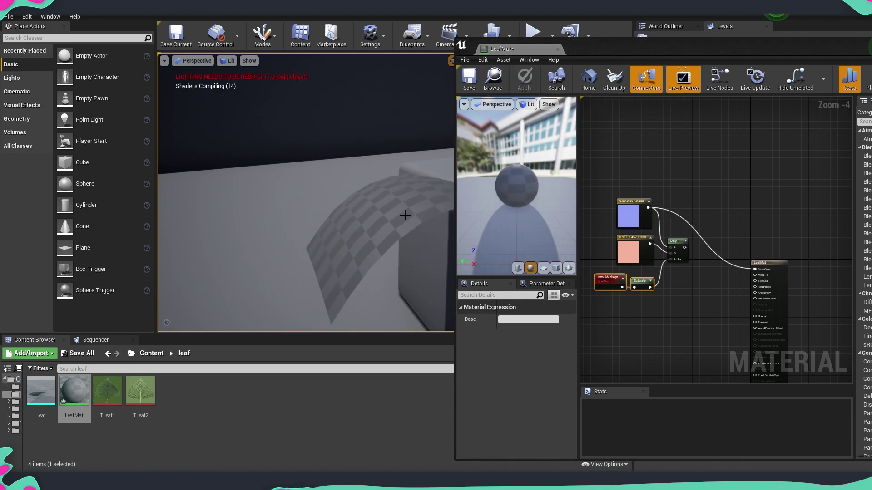
mouse_move(318, 195)
right_down()
mouse_move(350, 200)
mouse_move(320, 205)
mouse_move(315, 192)
right_up()
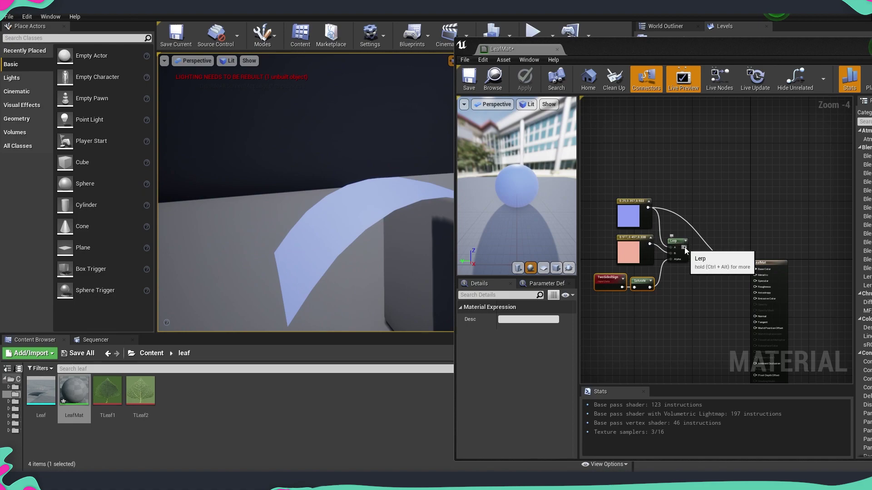
drag(684, 248, 756, 269)
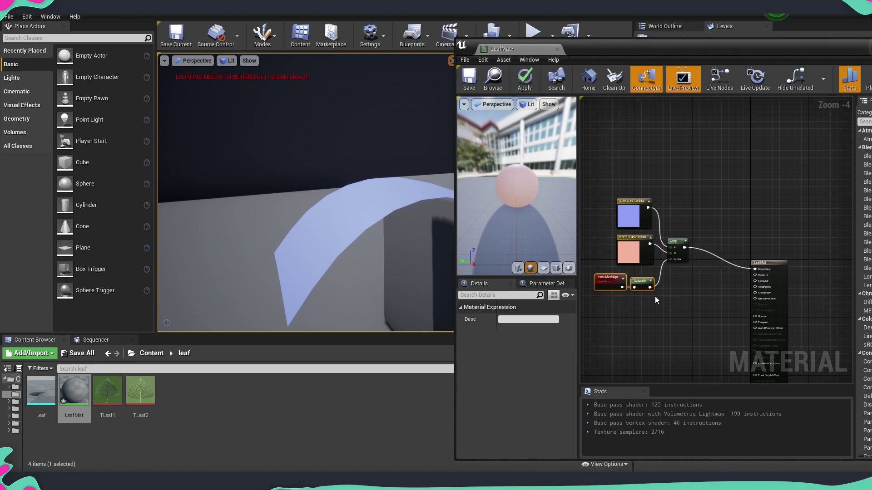
- Delete the blue and pink colour constants from the material graph
scroll(655, 296, up, 2)
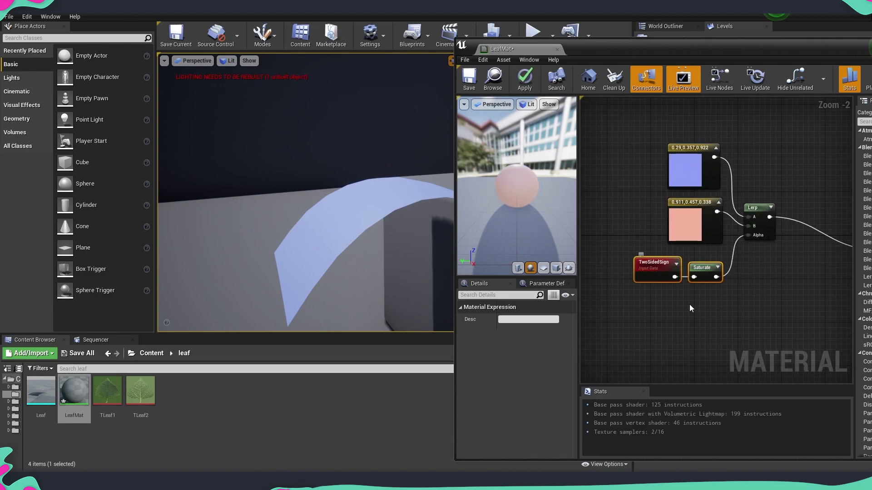
right_drag(716, 309, 701, 336)
scroll(703, 335, down, 2)
drag(648, 197, 692, 284)
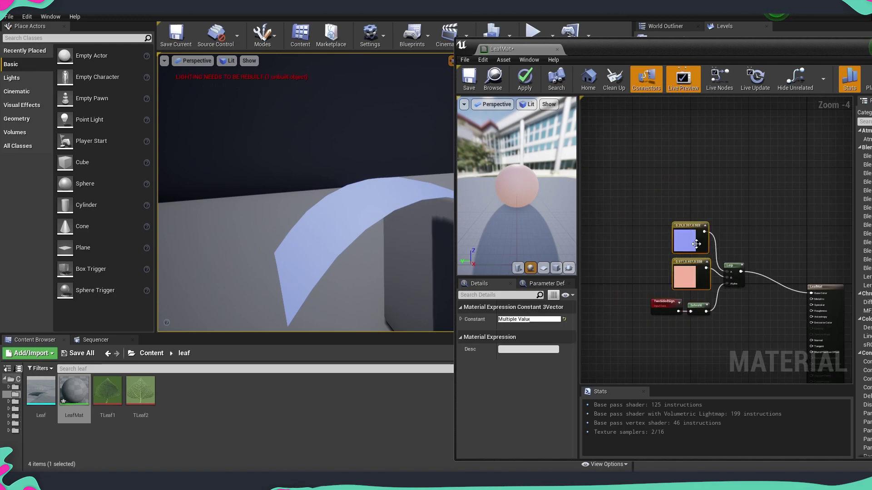
key(Delete)
- Add the TLeaf1 and TLeaf2 textures to the graph, connecting TLeaf2's RGB to the Lerp's A and TLeaf1's RGB to B
scroll(715, 294, up, 1)
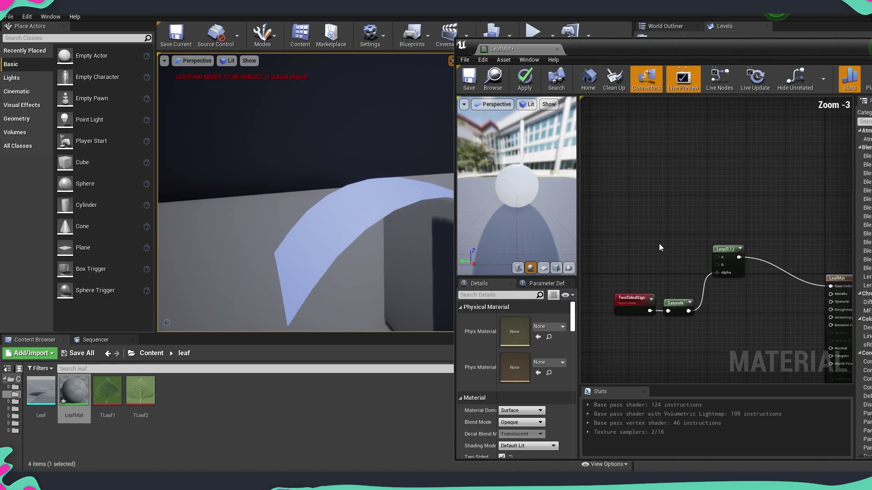
click(120, 385)
ctrl+click(141, 389)
drag(141, 389, 654, 191)
drag(682, 244, 699, 255)
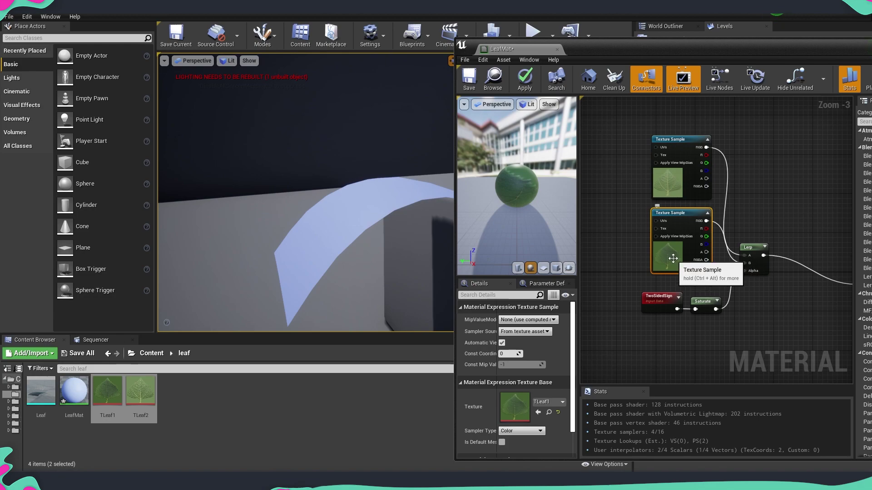
- Duplicate the Lerp node and place the copy below the original in the material graph
right_drag(763, 312, 702, 269)
scroll(695, 280, down, 1)
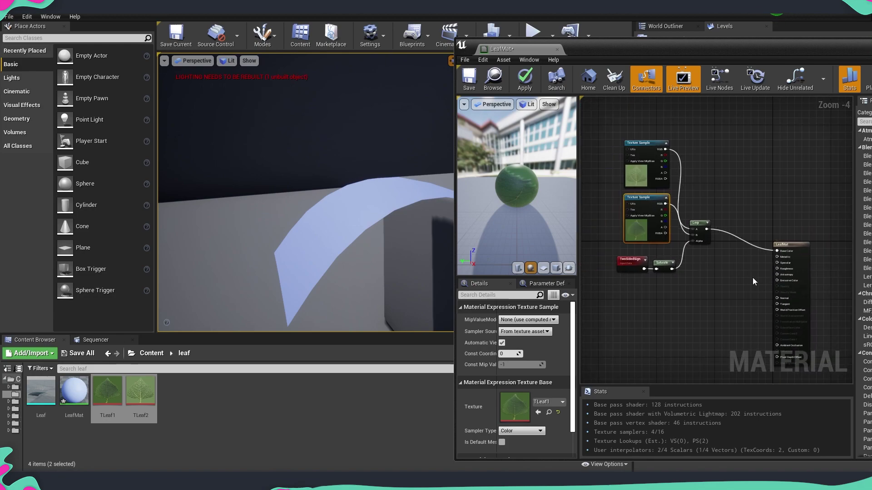
scroll(666, 180, up, 1)
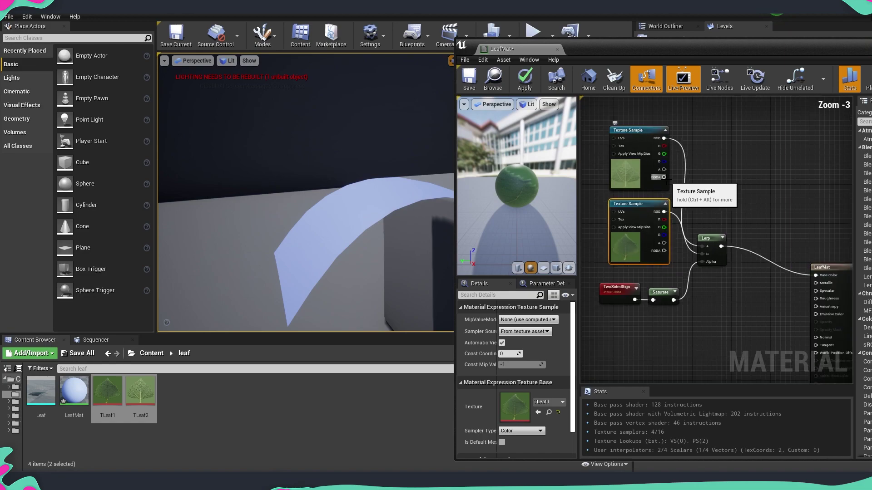
scroll(686, 247, down, 1)
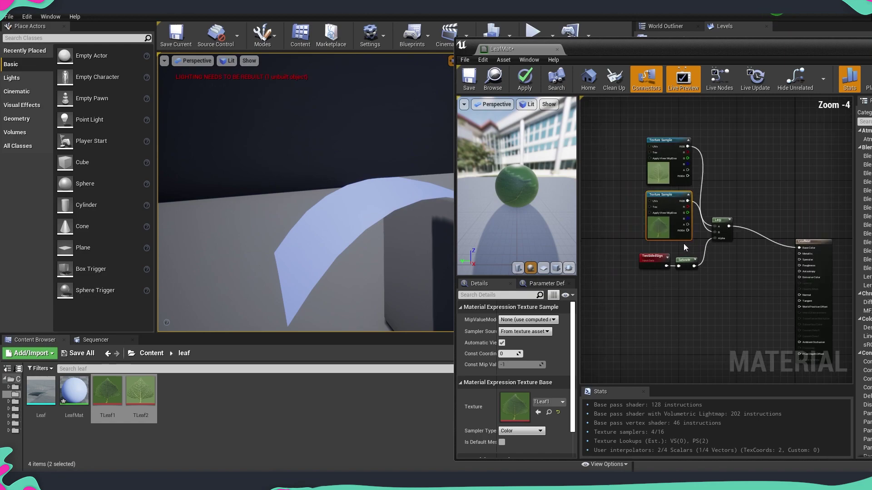
scroll(715, 264, up, 1)
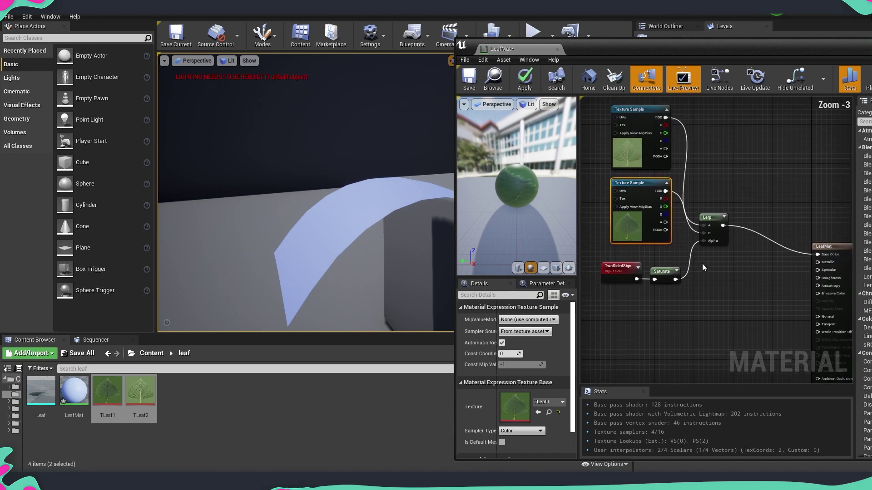
click(716, 223)
key(ctrl+v)
right_drag(736, 304, 707, 290)
drag(718, 292, 706, 294)
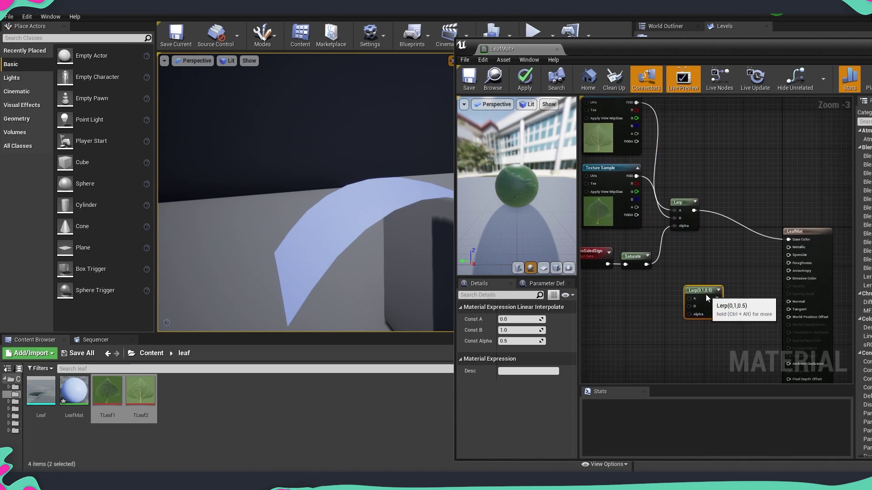
- Connect the TLeaf2 and TLeaf1 alpha outputs to the second Lerp's A and B, and Saturate to its Alpha
right_drag(670, 170, 701, 179)
drag(665, 141, 719, 306)
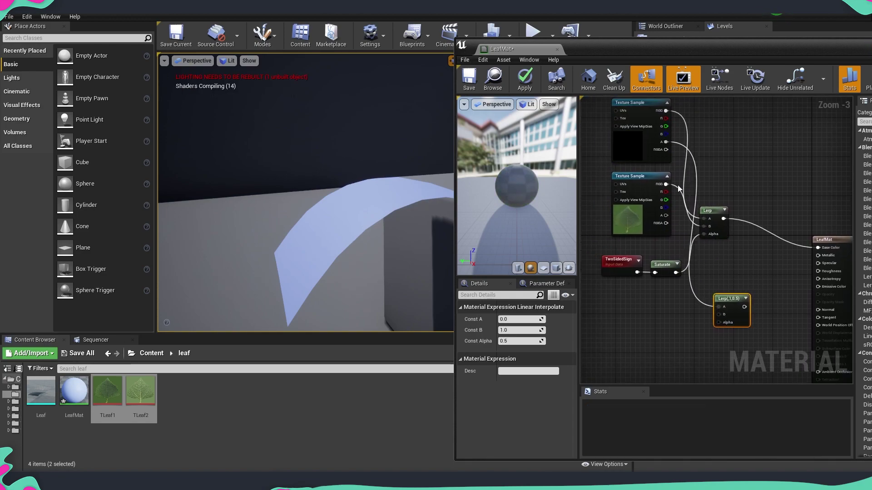
drag(666, 215, 719, 315)
right_drag(719, 315, 722, 291)
drag(679, 250, 680, 251)
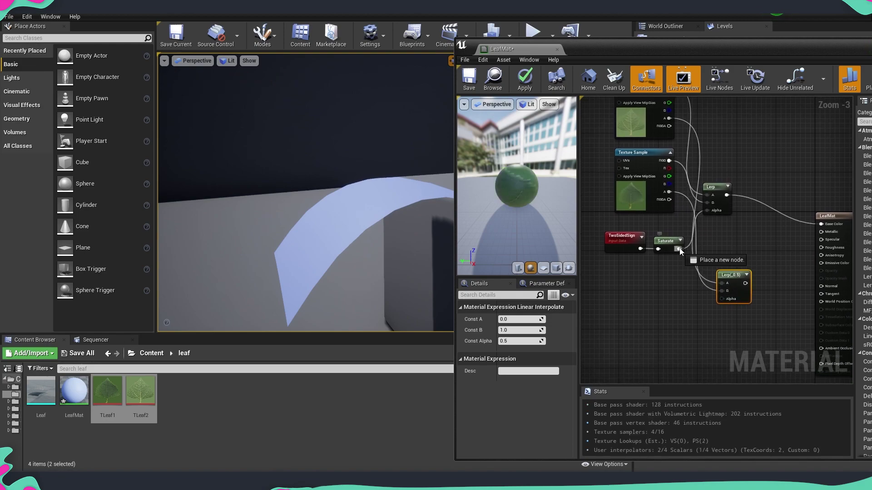
drag(723, 303, 723, 299)
- Set the material's Blend Mode to Masked and connect the second Lerp's output to Opacity Mask
right_drag(726, 290, 649, 276)
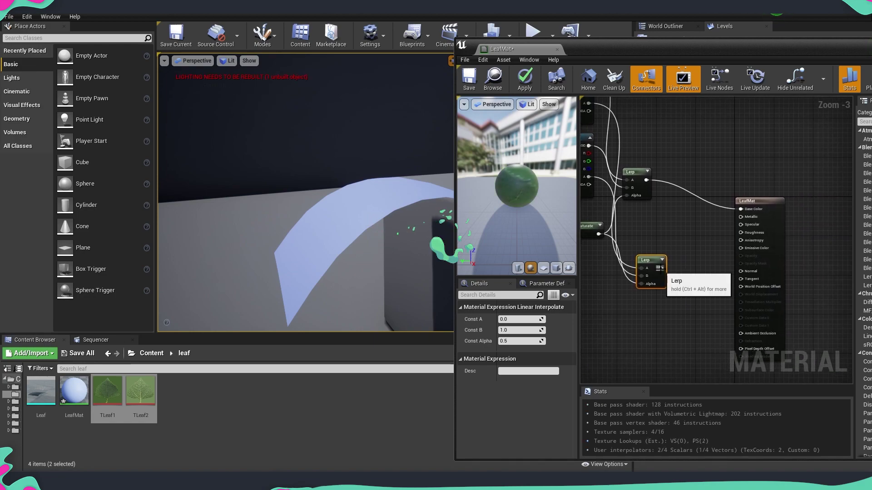
click(647, 310)
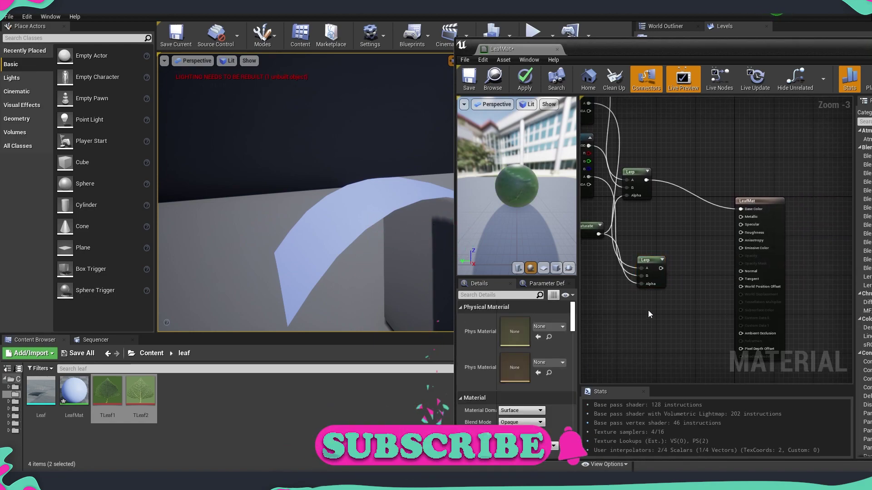
scroll(563, 394, down, 2)
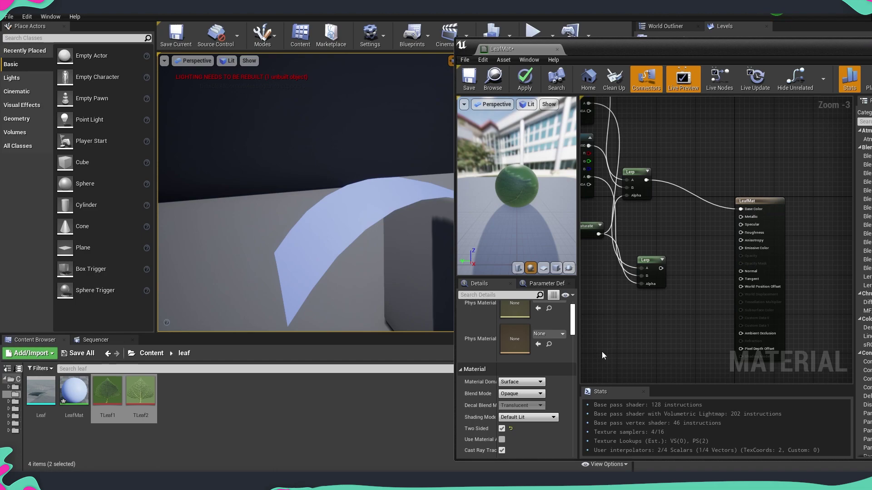
scroll(540, 375, down, 2)
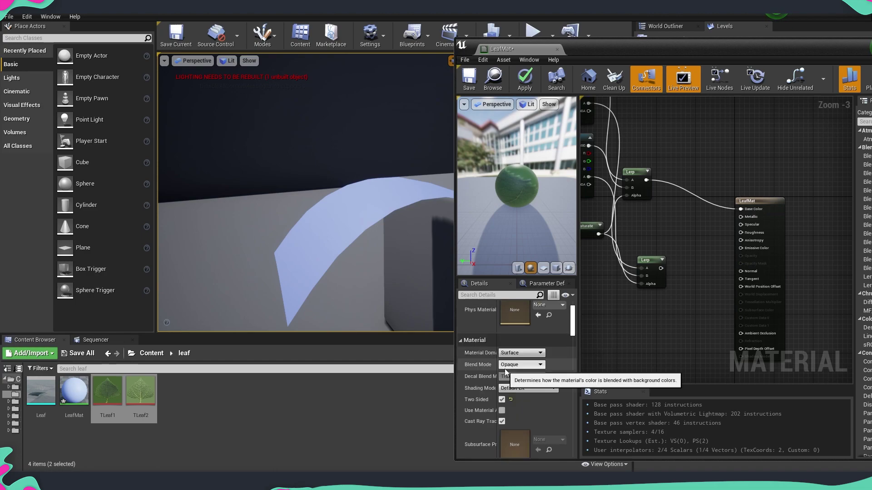
click(537, 370)
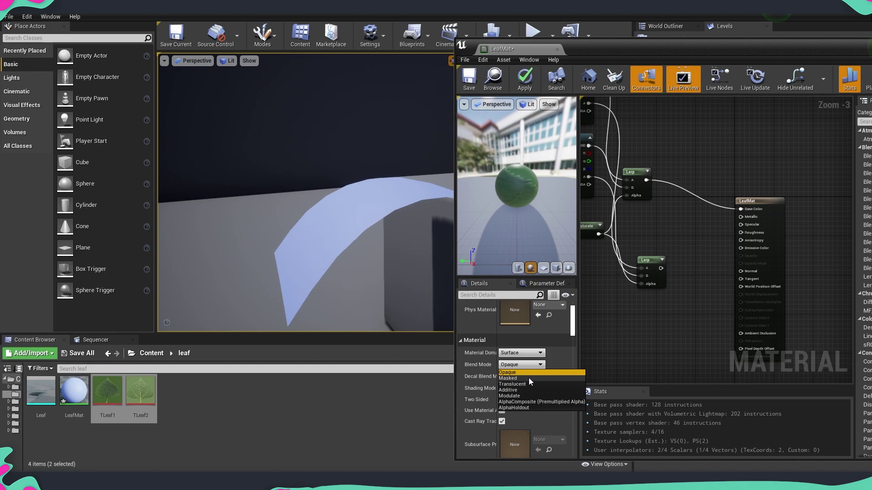
click(529, 378)
drag(661, 268, 749, 264)
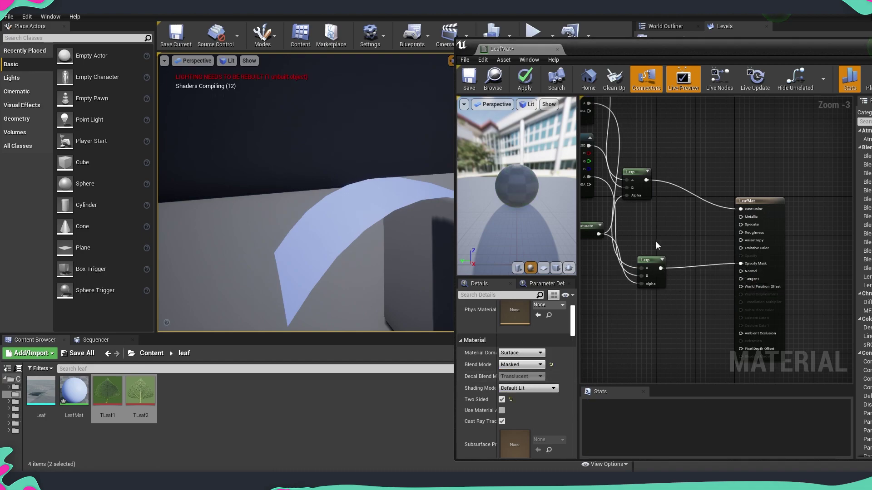
- Check the masked leaf material on the preview sphere and save it so the leaf in the level updates
drag(538, 212, 503, 178)
scroll(503, 179, up, 3)
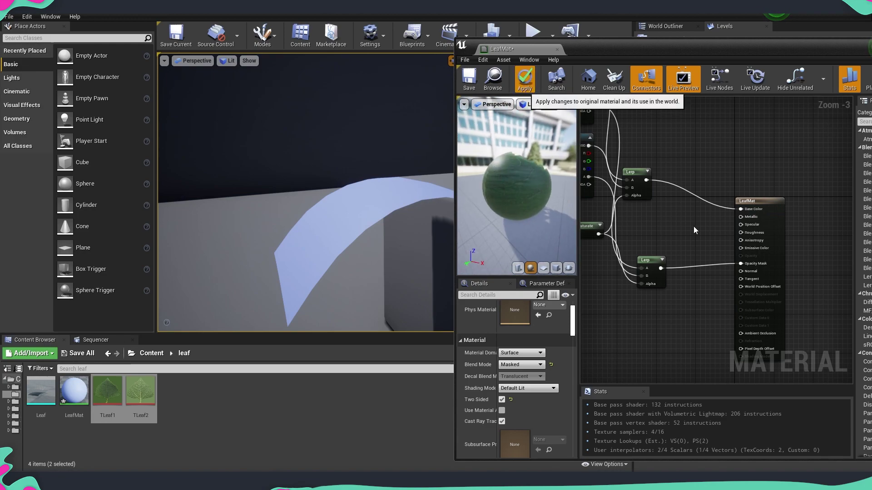
click(473, 83)
- Examine the leaf mesh in the level from above and below to compare the textures on its two sides
right_drag(395, 218, 406, 150)
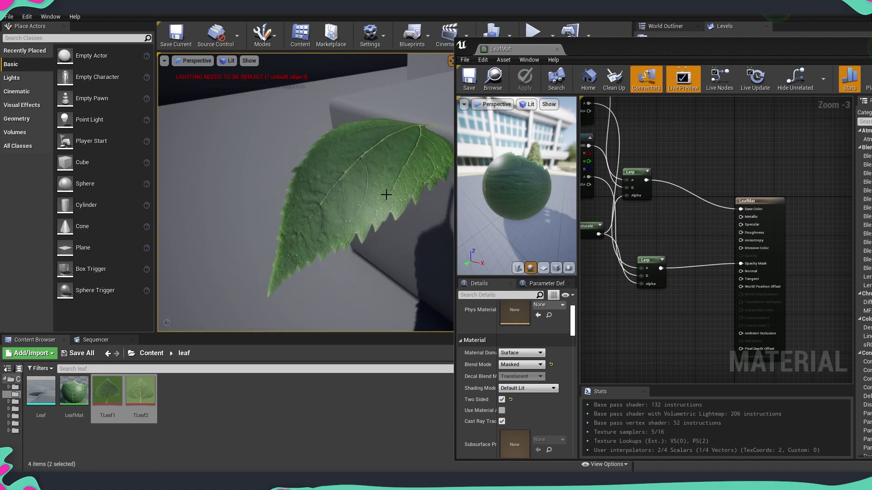
right_drag(406, 207, 394, 122)
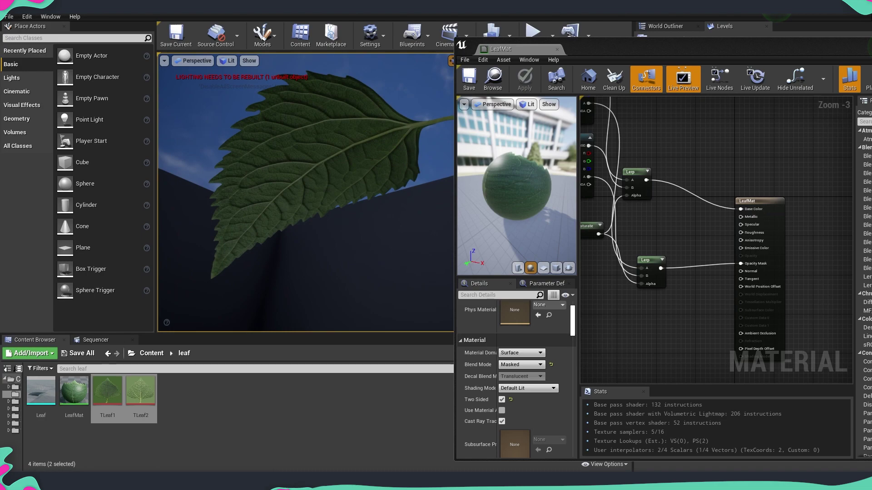
right_drag(362, 166, 372, 186)
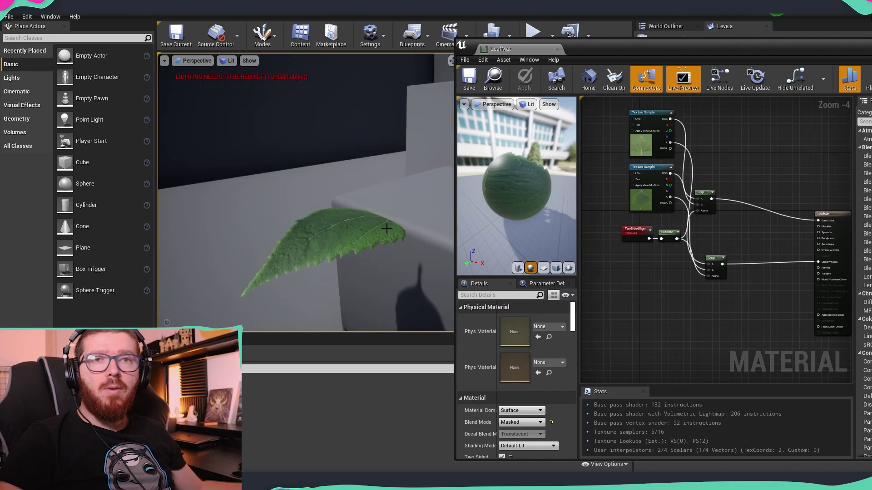
right_drag(386, 229, 324, 137)
right_drag(380, 192, 361, 174)
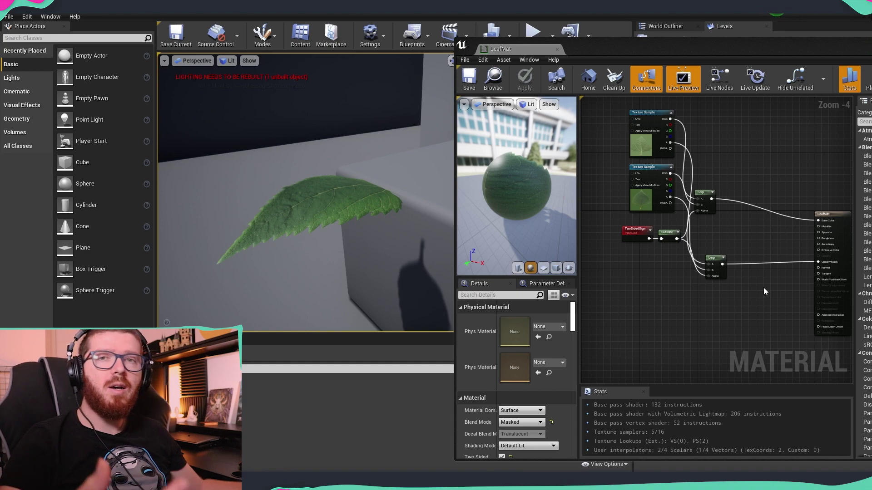
right_drag(764, 288, 756, 304)
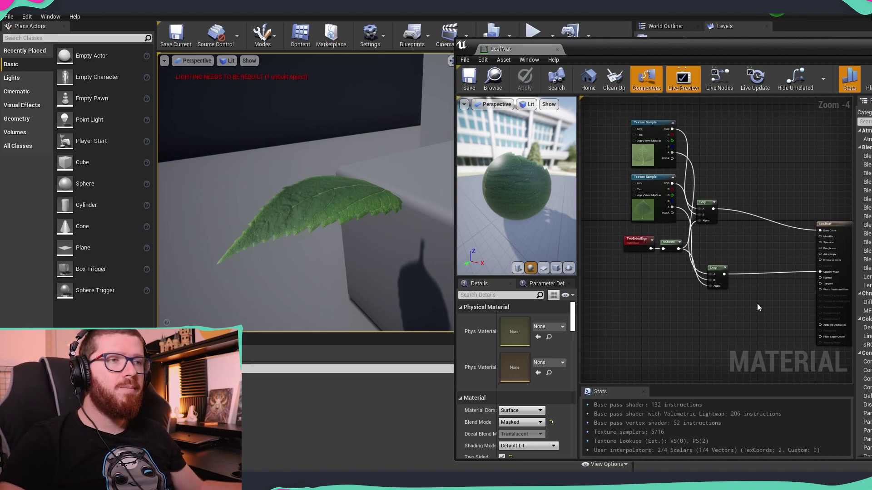